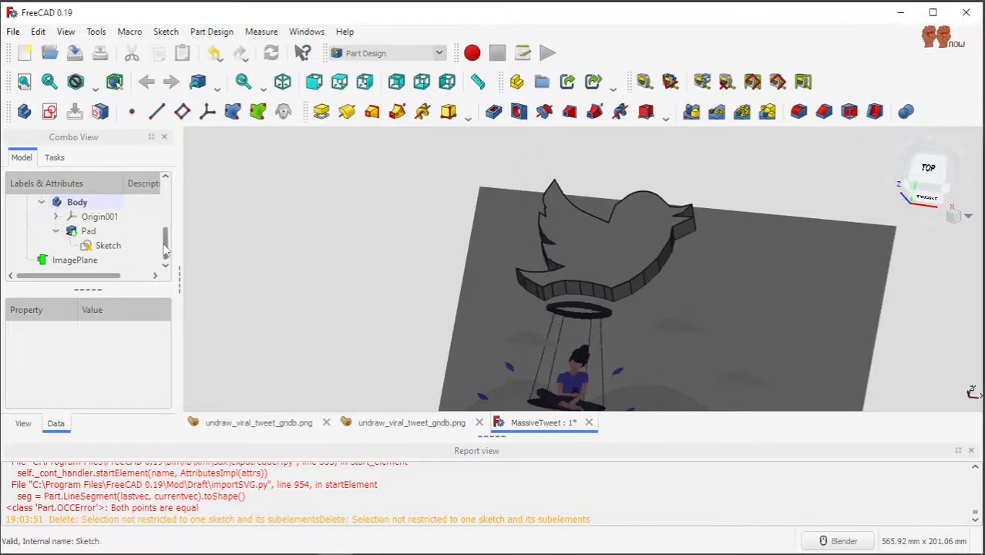
# Collapse the MassiveTweet tree, create a new empty document, and close both undraw_viral_tweet_gndb.png image views.
pyautogui.moveTo(164, 251); pyautogui.dragTo(164, 204)
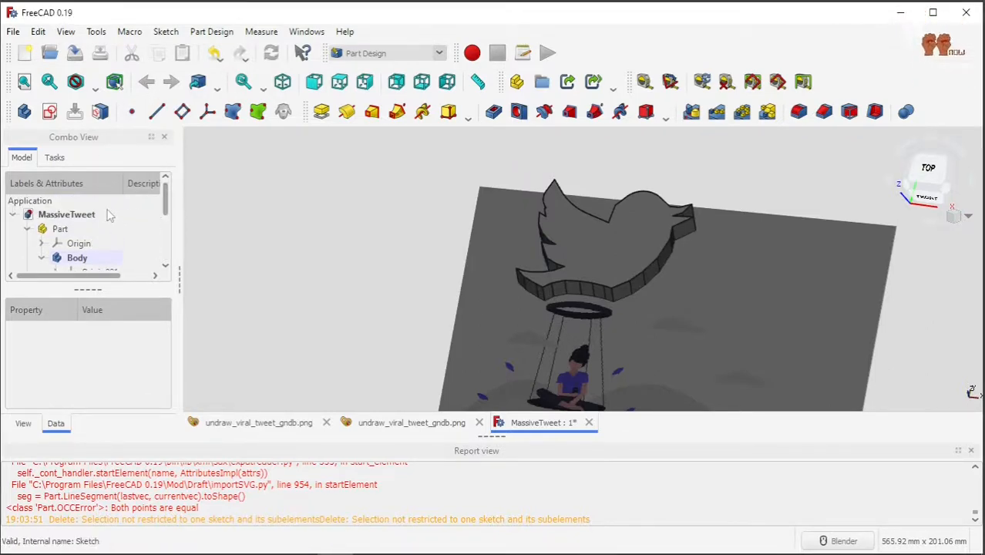
pyautogui.click(13, 215)
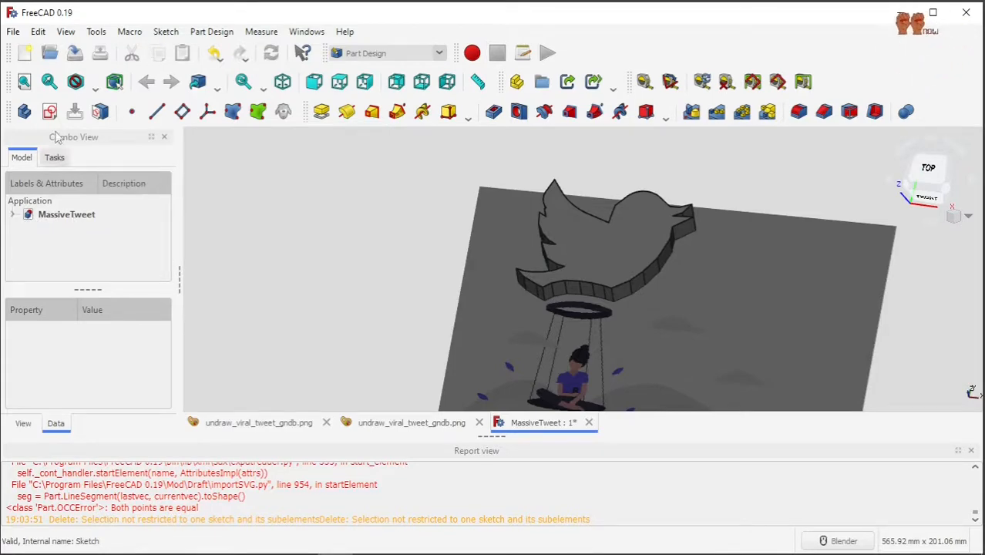
pyautogui.click(13, 31)
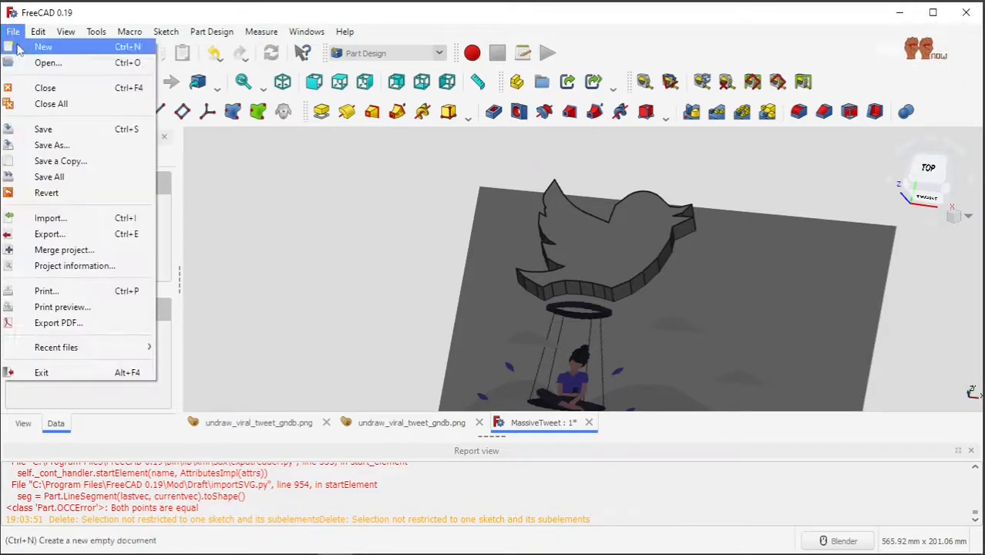
pyautogui.click(42, 47)
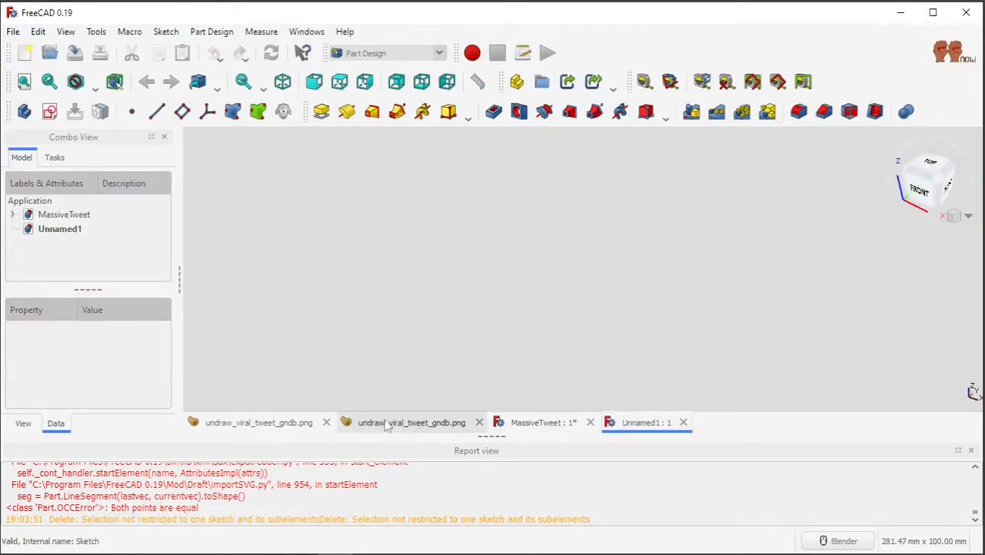
pyautogui.click(326, 422)
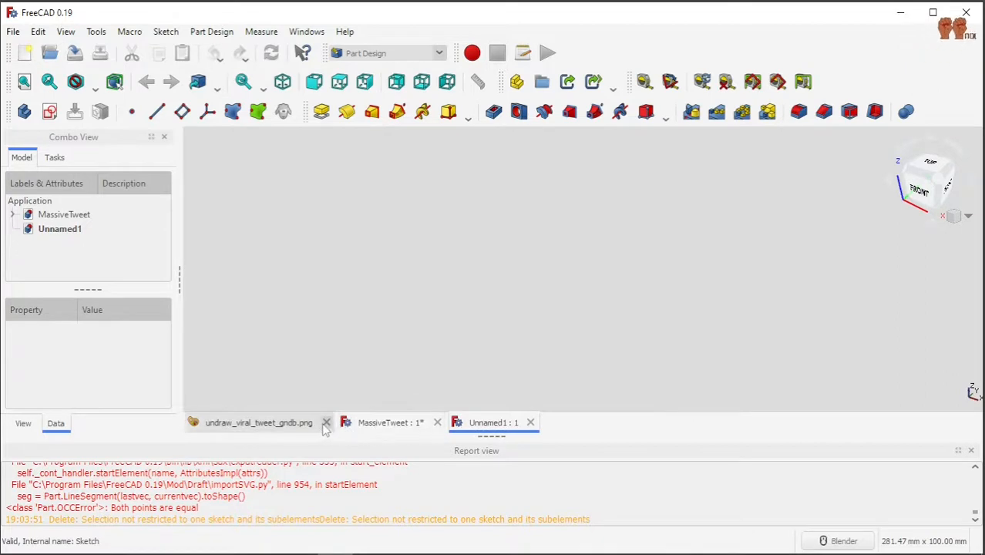
pyautogui.click(326, 422)
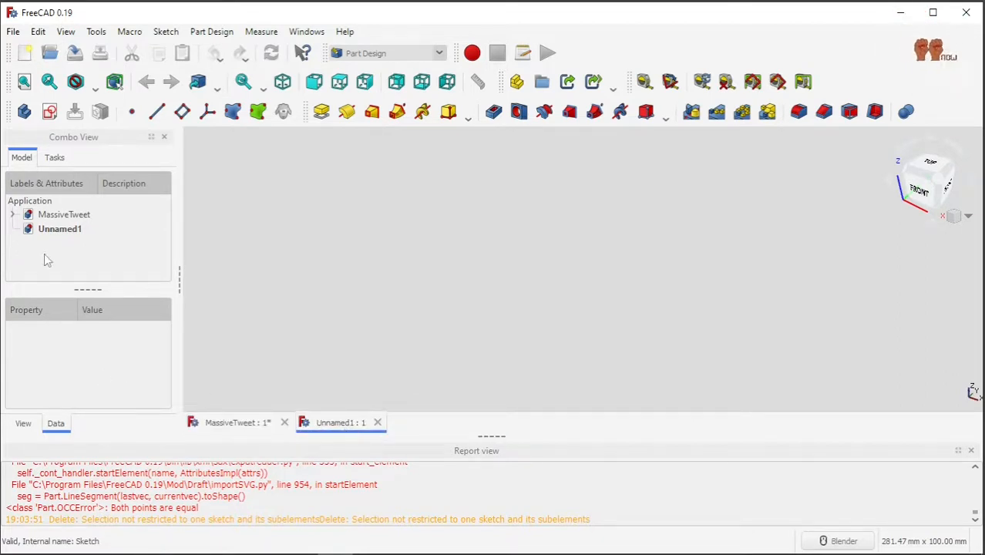
# Save the new empty document as Twitt_Bird in the EE_now_FreeCAD_FIles folder.
pyautogui.click(69, 231)
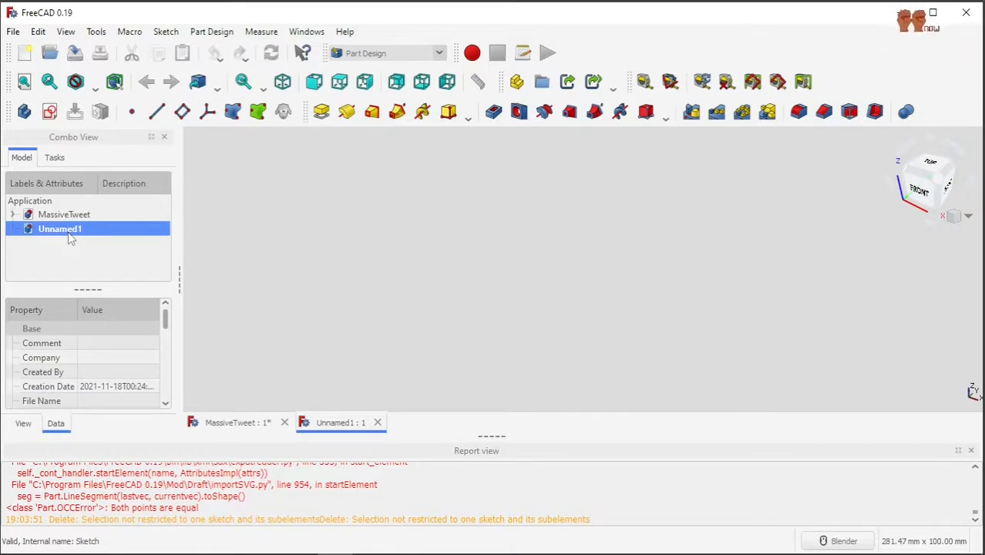
pyautogui.rightClick(68, 237)
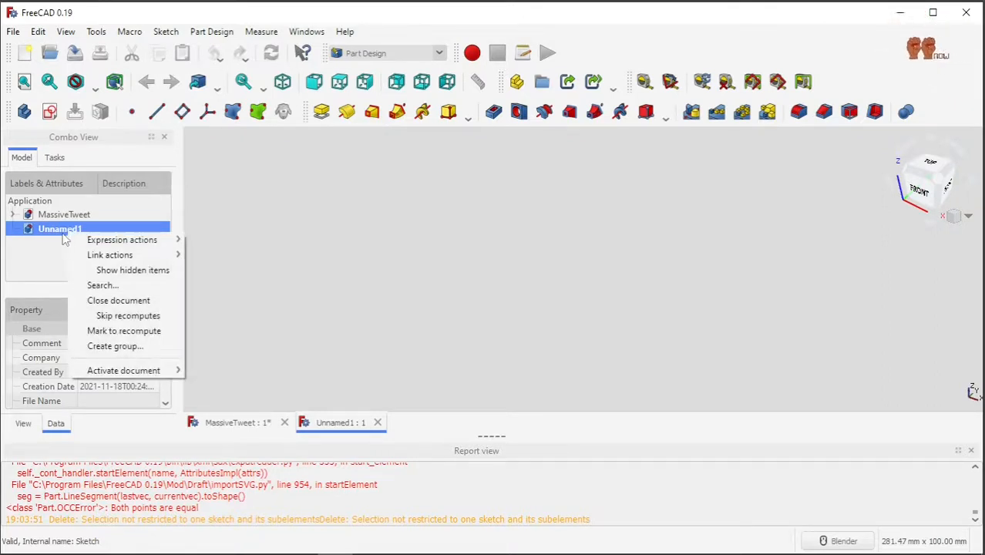
pyautogui.click(63, 233)
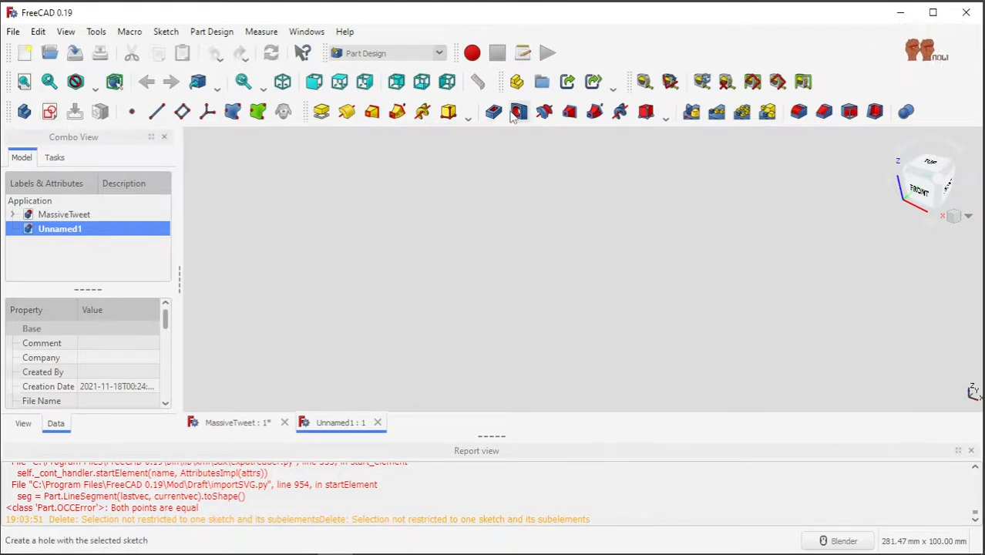
pyautogui.click(13, 31)
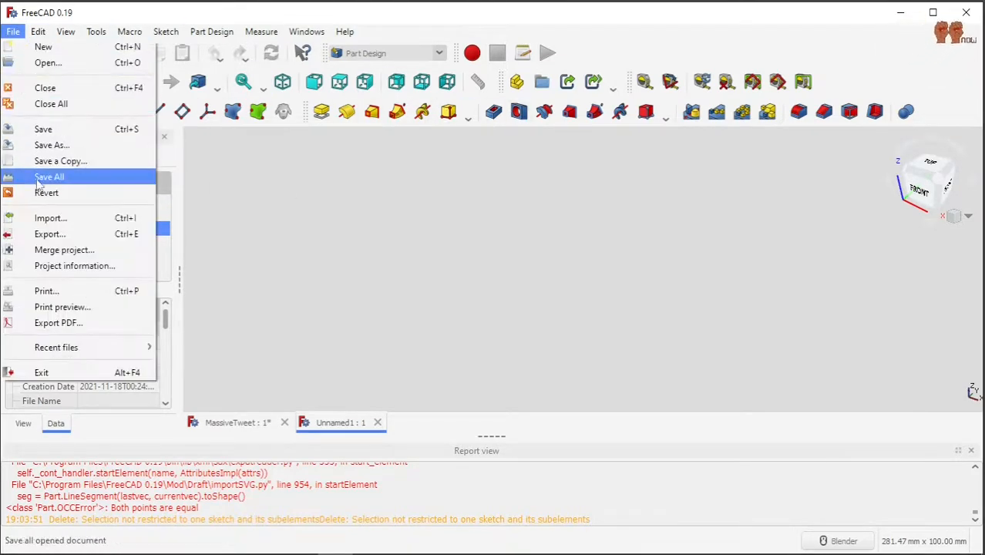
pyautogui.click(47, 145)
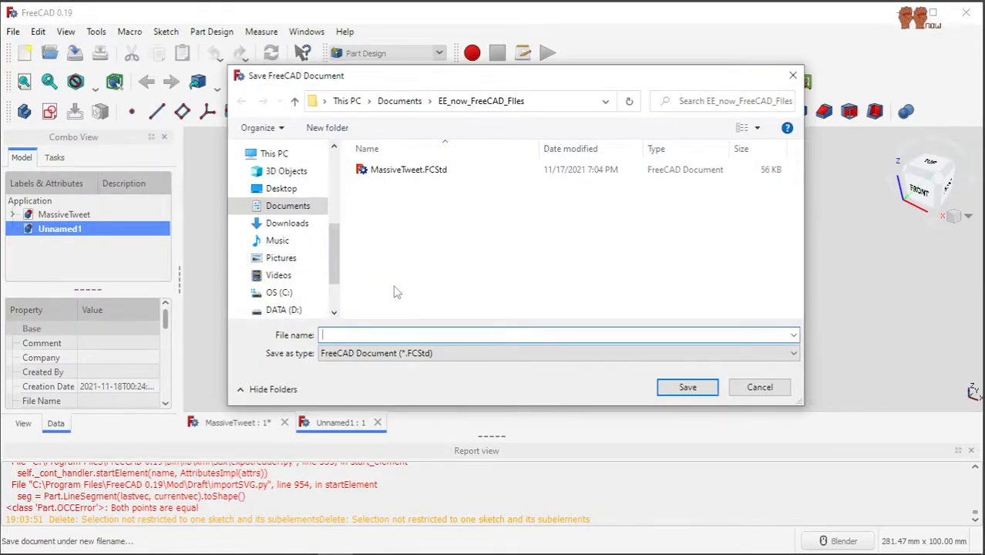
pyautogui.write('Twi')
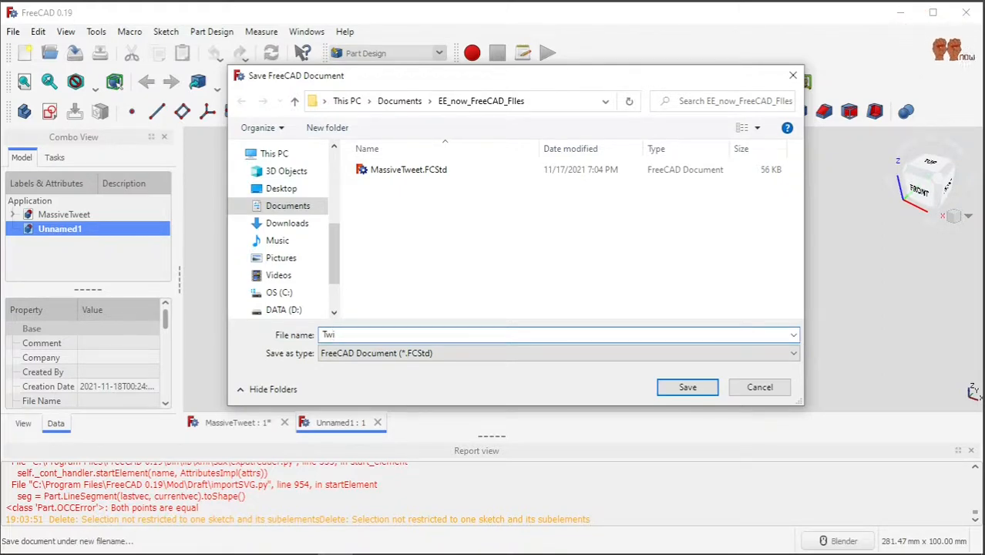
pyautogui.write('tt')
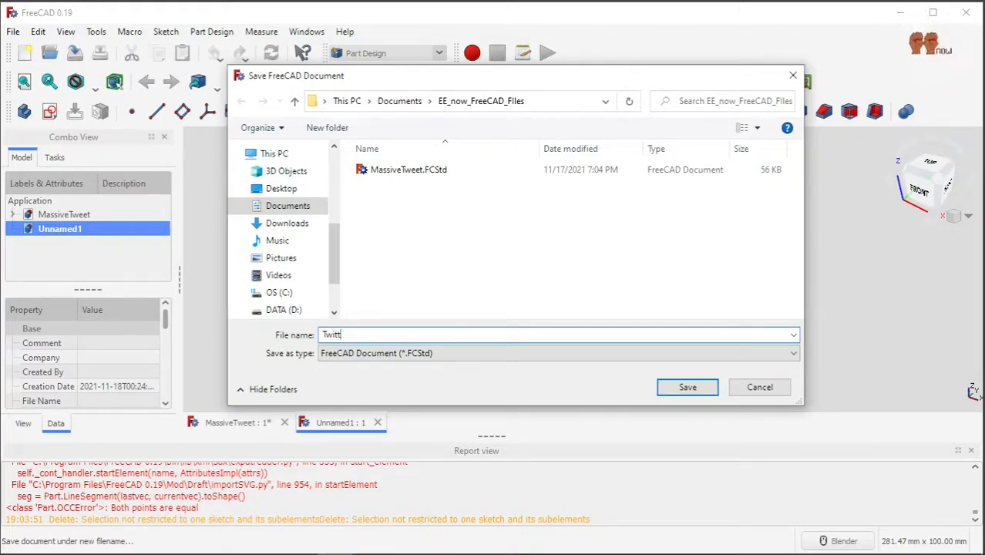
pyautogui.write('_Birt')
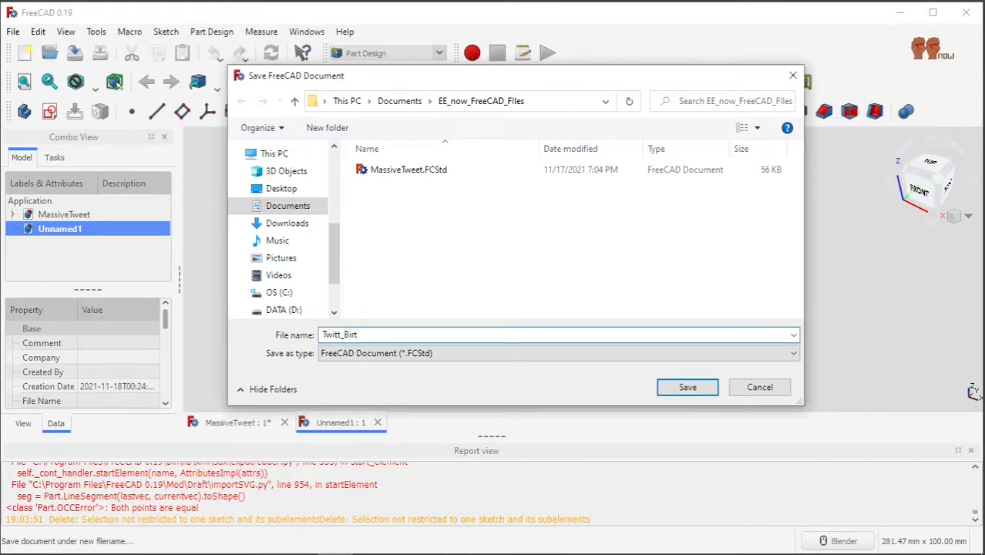
pyautogui.press('BackSpace')
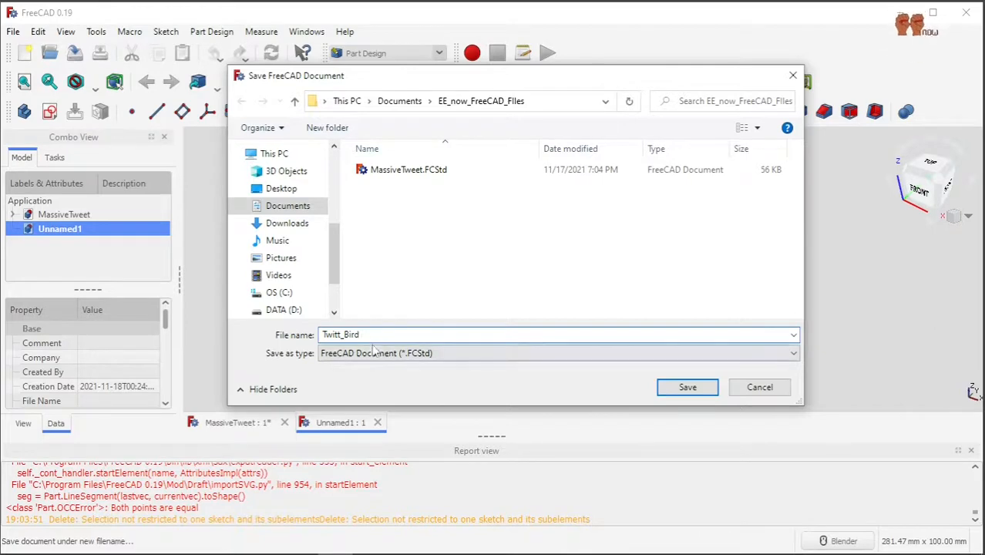
pyautogui.click(687, 387)
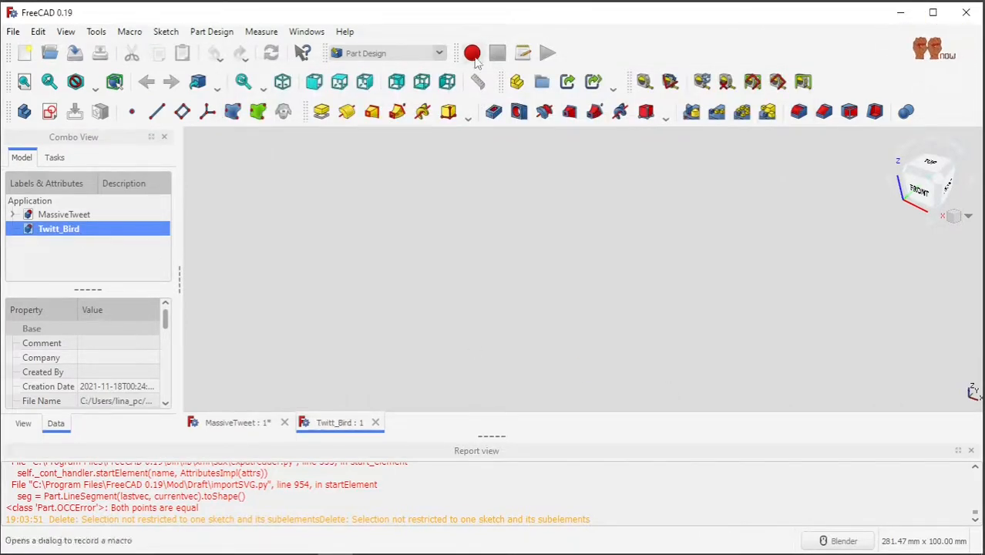
# Add a new part to the Twitt_Bird document and create a body inside it.
pyautogui.click(527, 90)
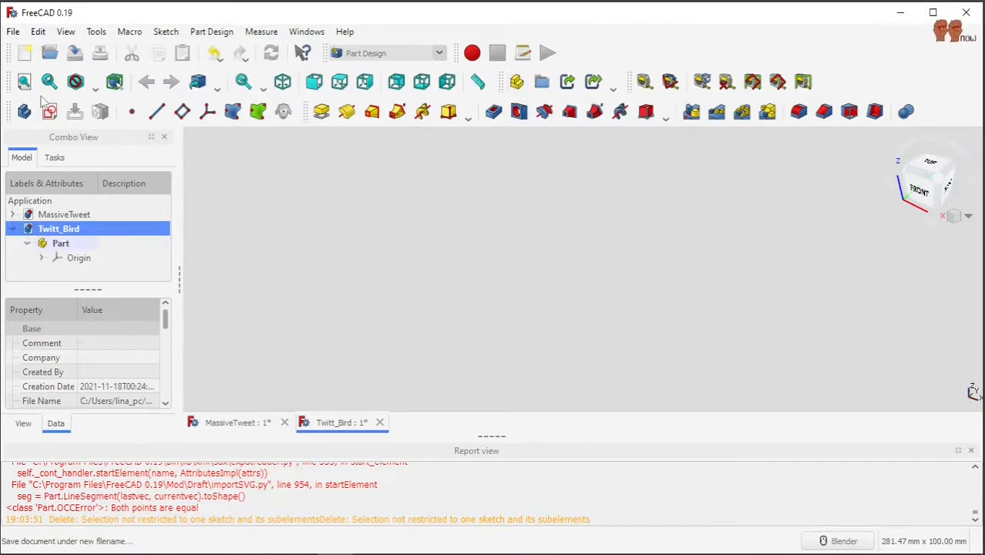
pyautogui.click(24, 112)
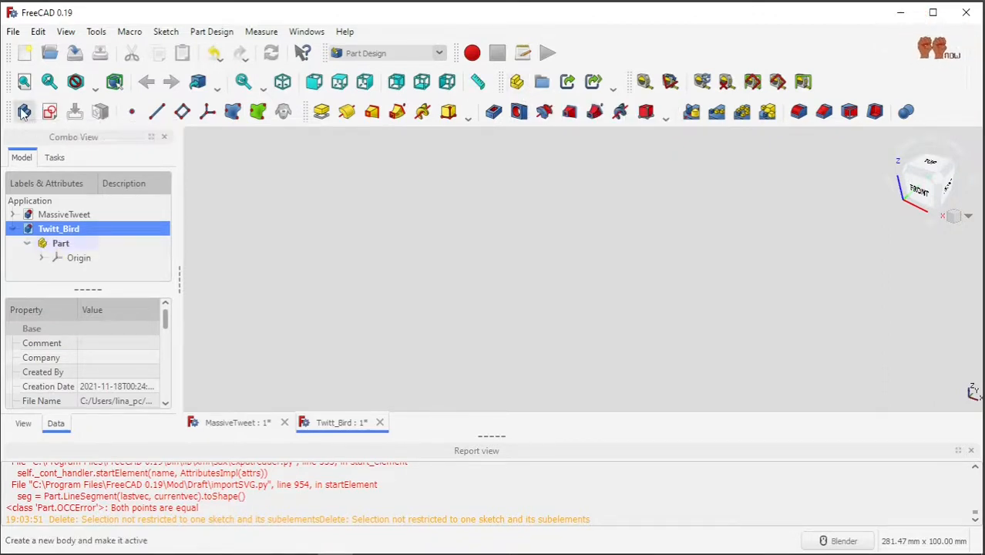
pyautogui.scroll(-1, 165, 241)
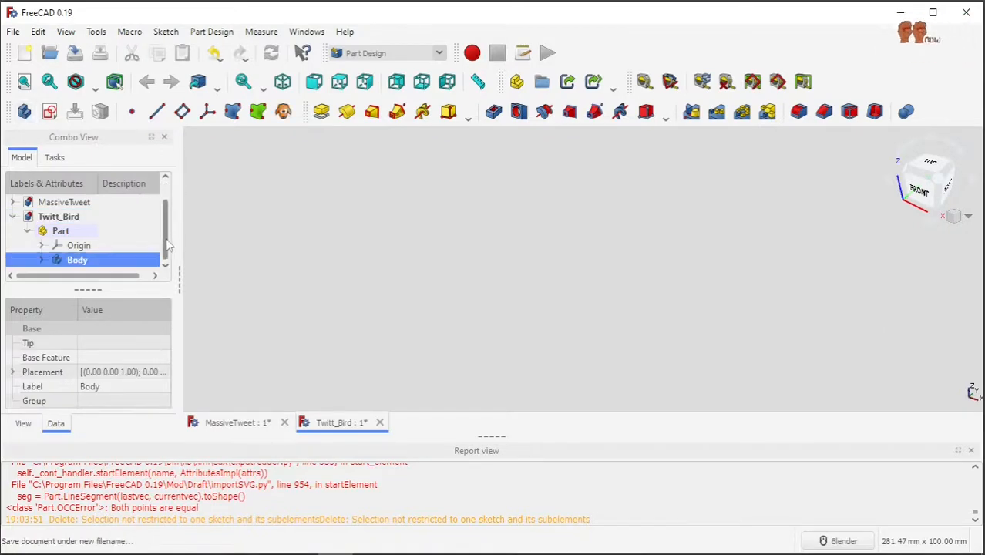
# Start a new sketch in the body on the XY base plane.
pyautogui.click(49, 113)
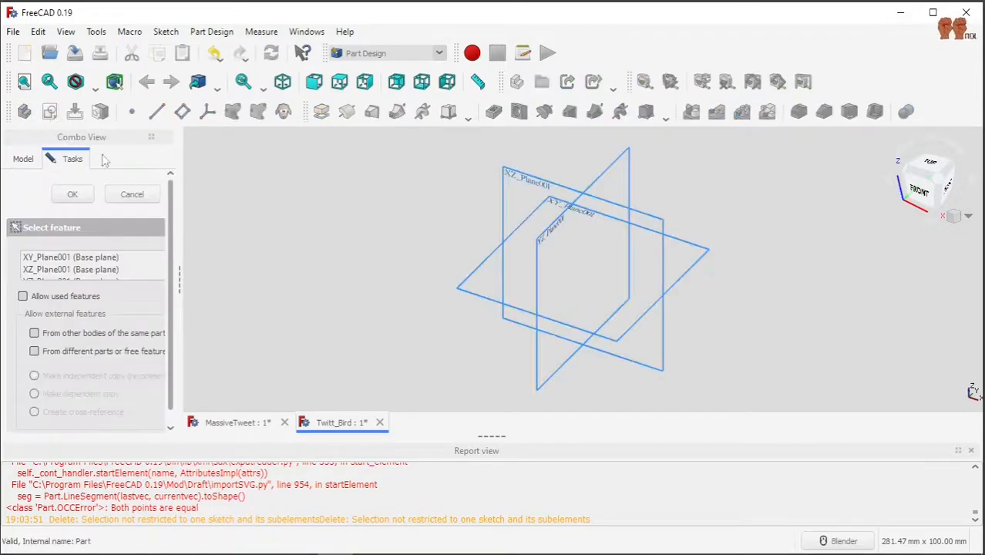
pyautogui.click(82, 260)
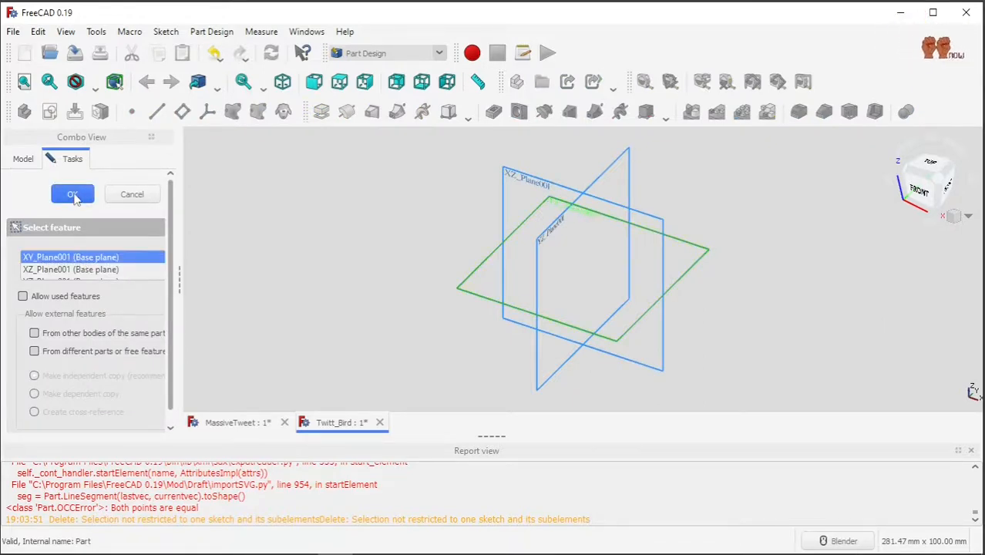
pyautogui.click(72, 194)
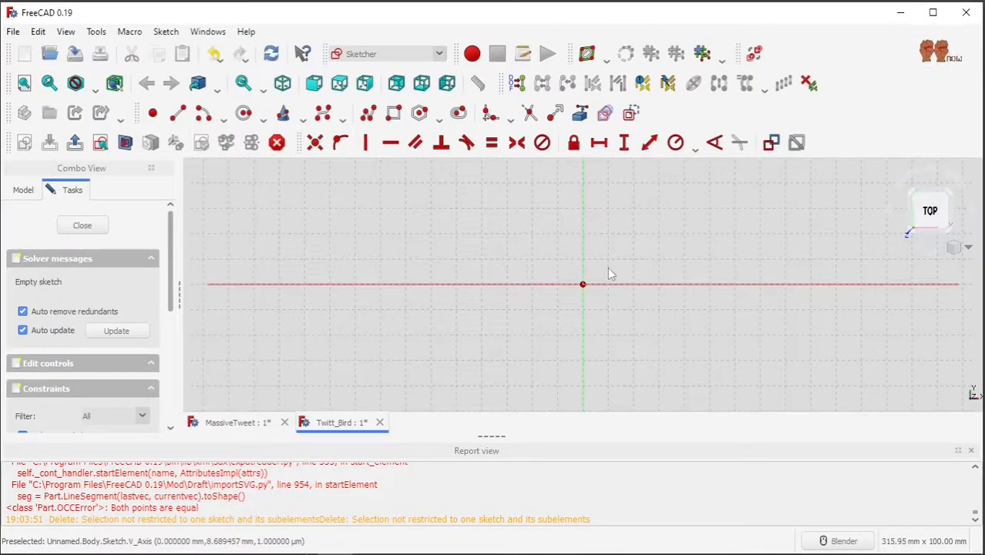
# Switch from the Sketcher workbench to the Image workbench while the empty sketch stays open.
pyautogui.click(440, 53)
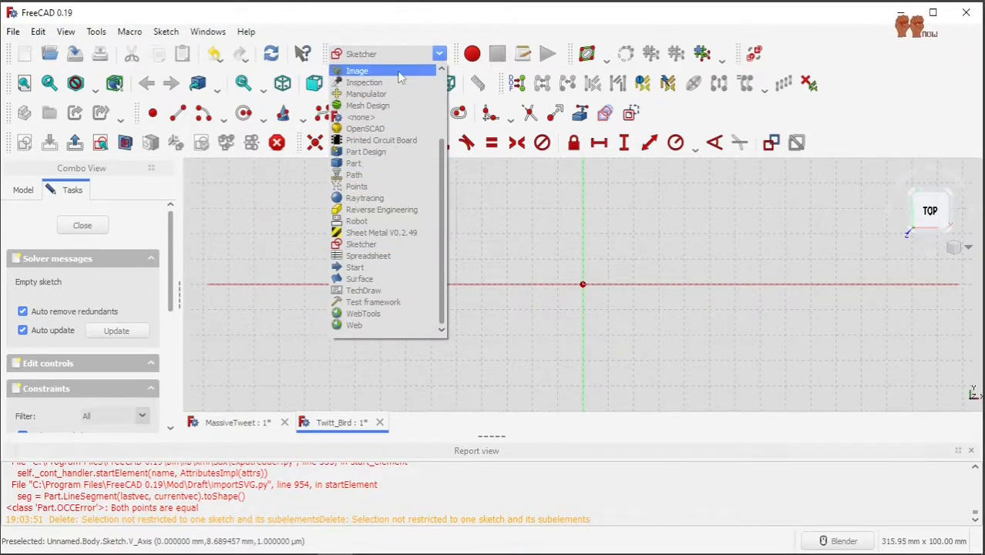
pyautogui.click(415, 27)
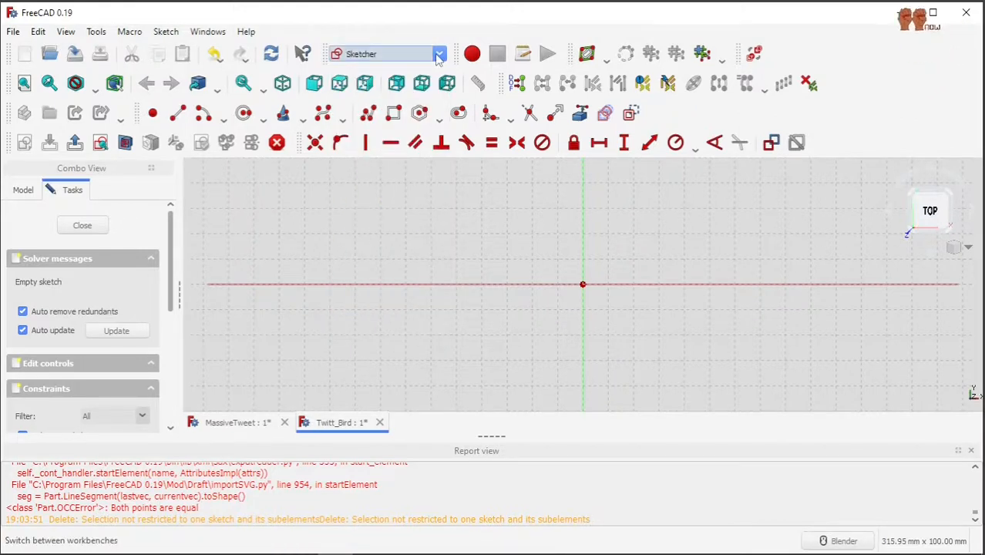
pyautogui.click(438, 54)
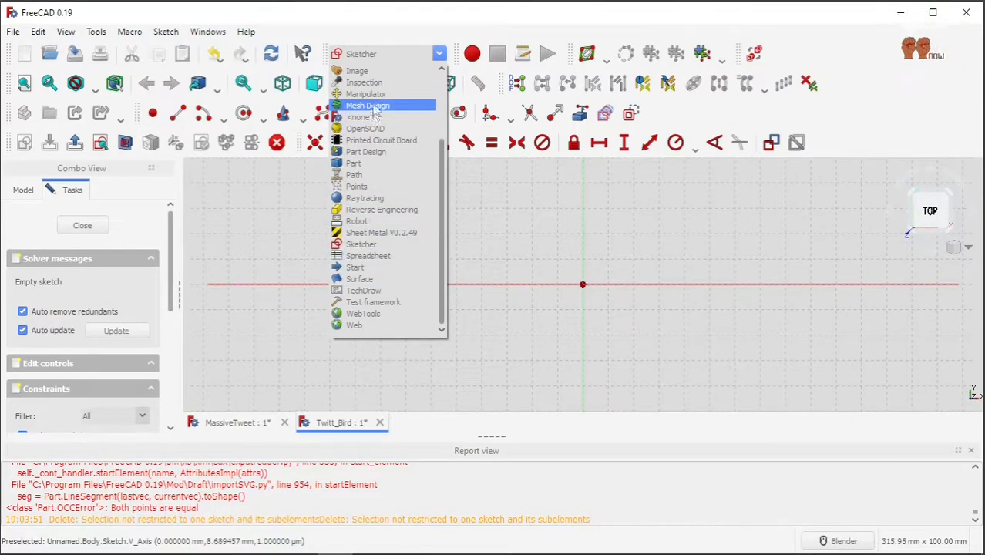
pyautogui.click(361, 70)
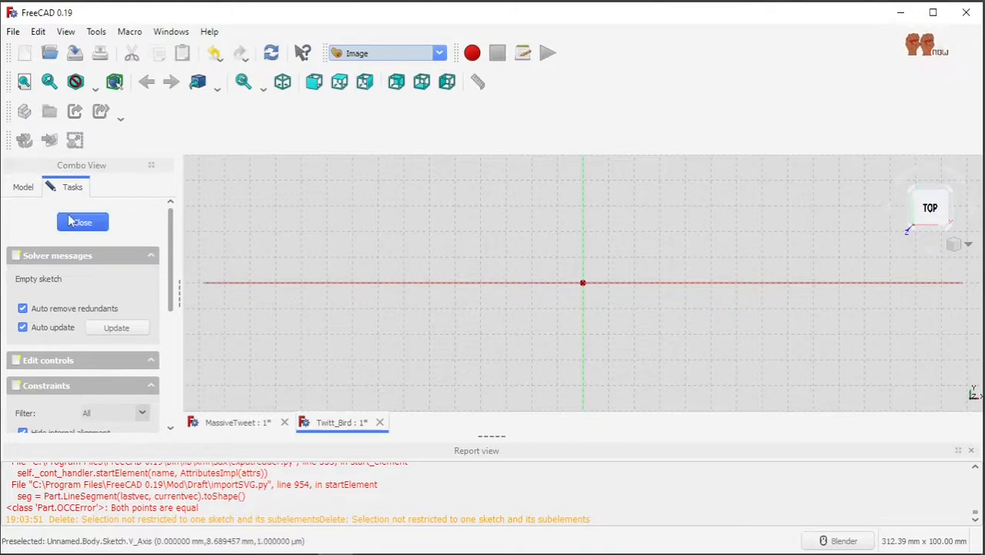
# Open undraw_viral_tweet_gndb.png from Documents, EE_now_SynFig, Downloaded_SVGs, and bring up the model tree.
pyautogui.click(50, 54)
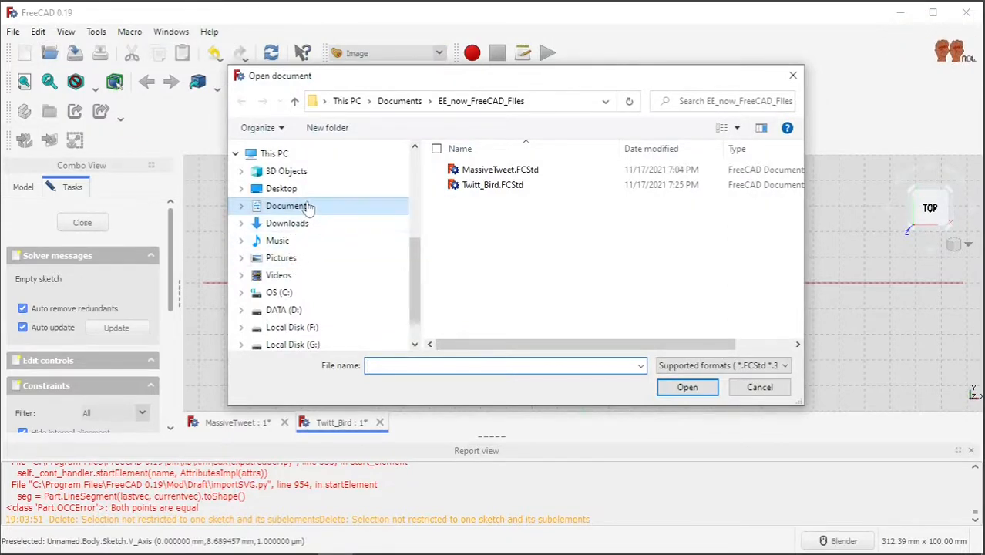
pyautogui.click(307, 205)
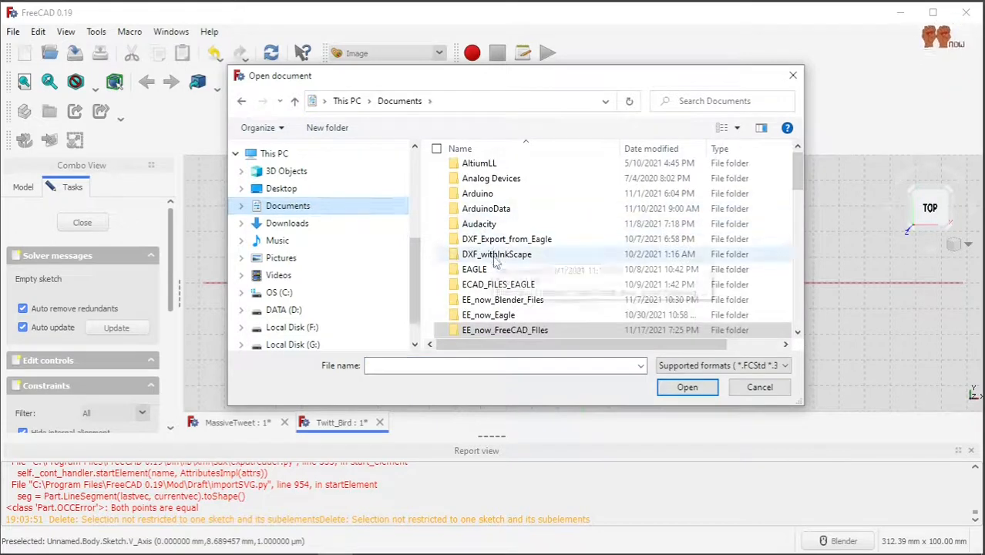
pyautogui.scroll(-3, 524, 224)
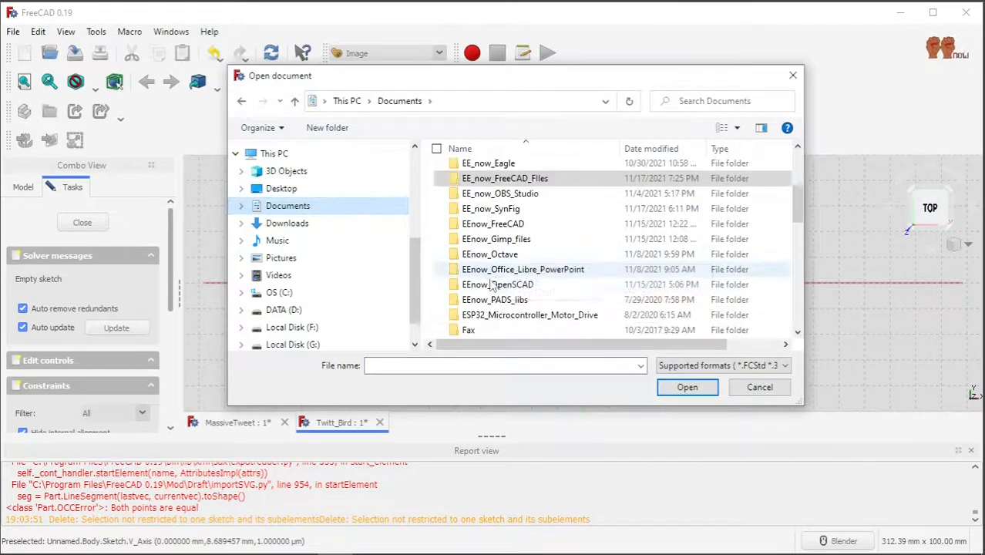
pyautogui.doubleClick(510, 209)
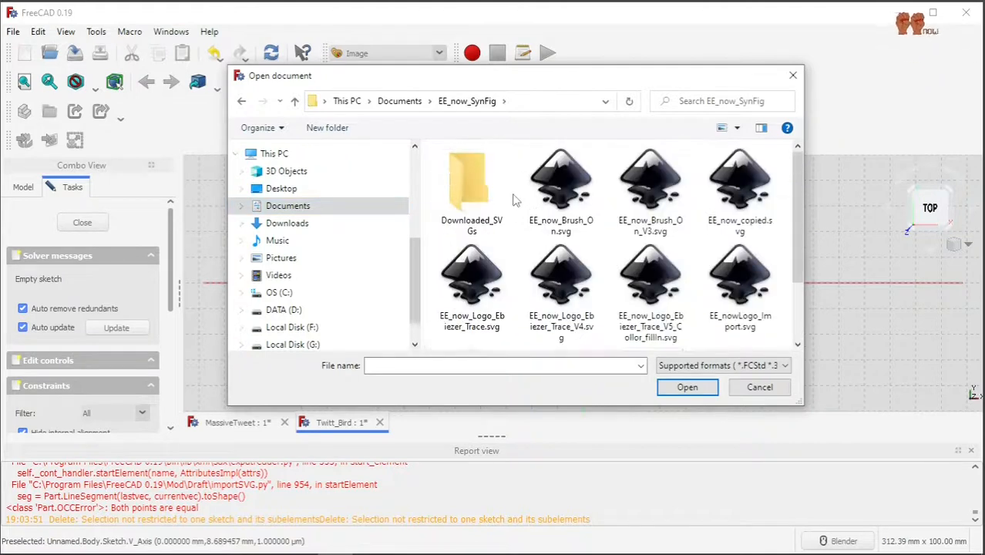
pyautogui.scroll(-2, 572, 235)
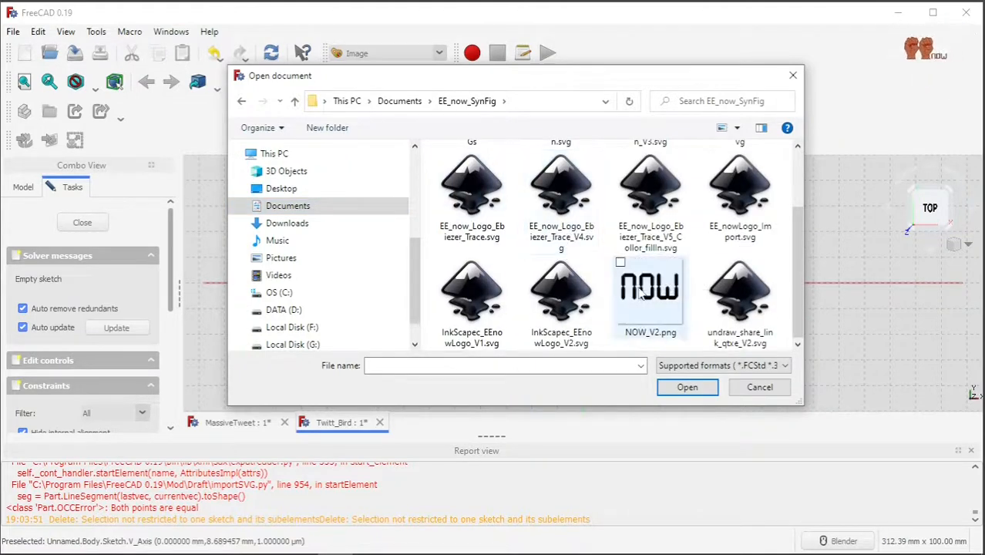
pyautogui.scroll(2, 640, 289)
pyautogui.doubleClick(471, 185)
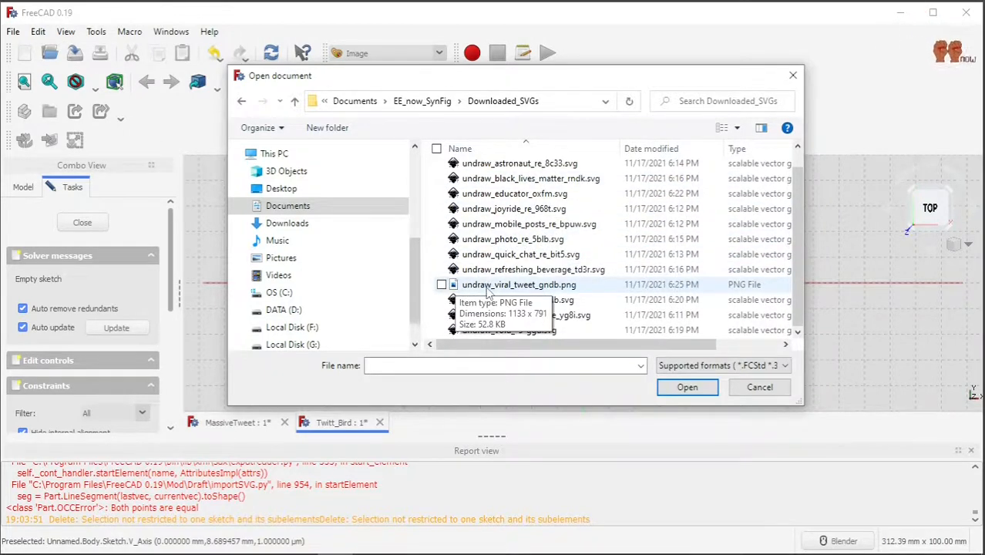
pyautogui.click(493, 285)
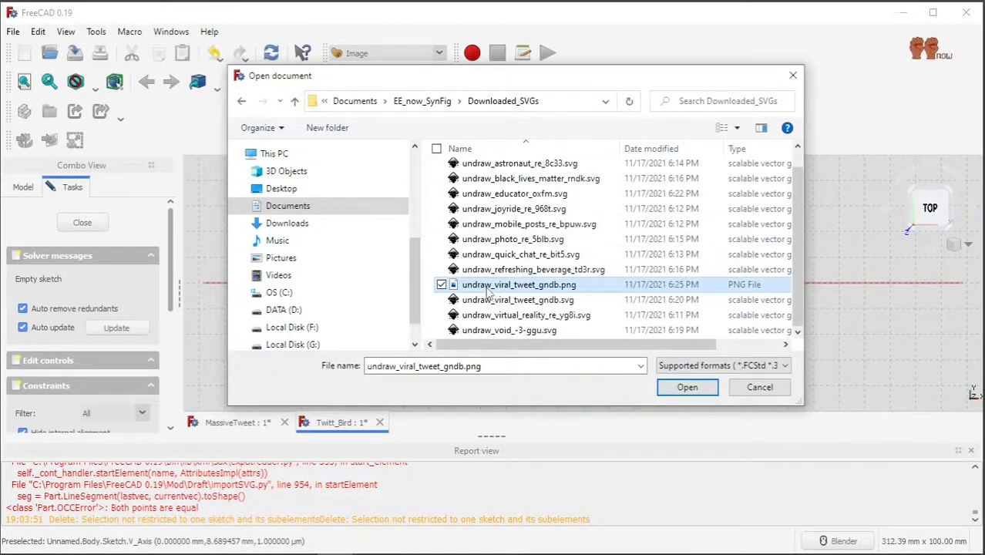
pyautogui.click(687, 388)
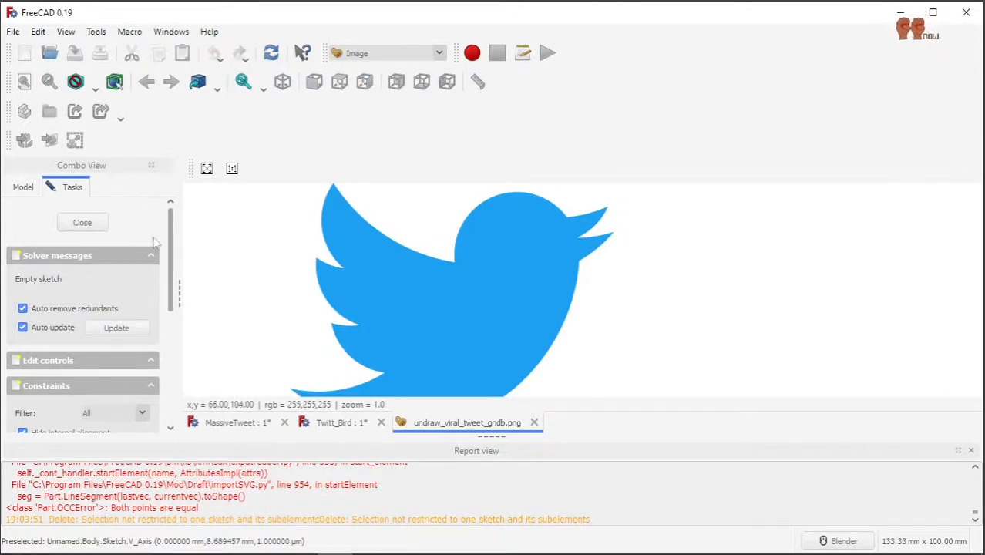
pyautogui.click(20, 188)
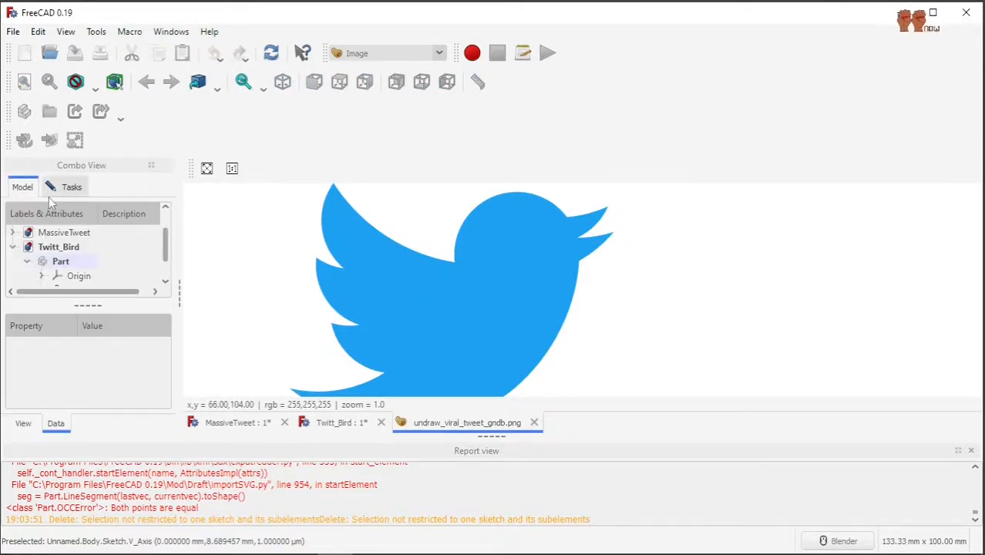
# Close the empty sketch and open undraw_viral_tweet_gndb.png again in a second image view.
pyautogui.click(49, 191)
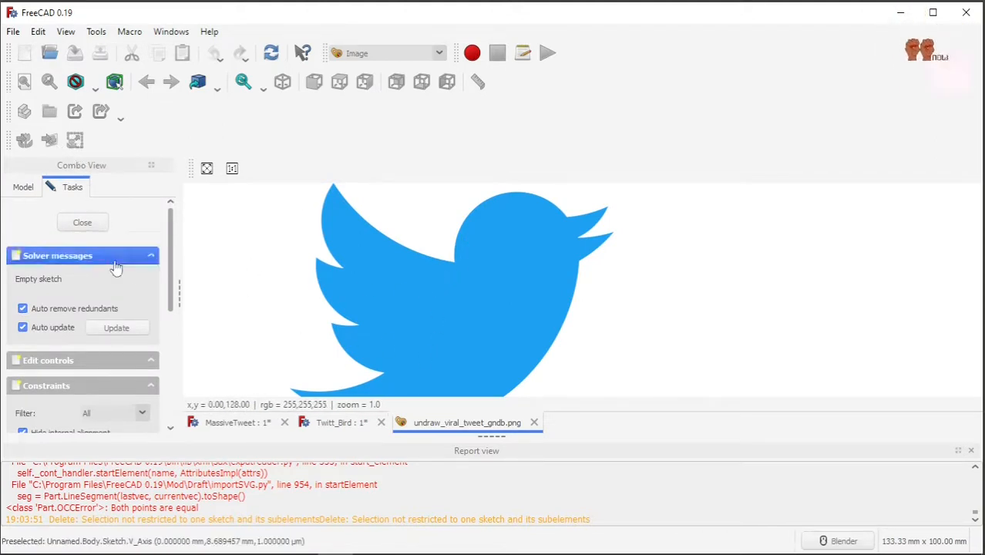
pyautogui.click(82, 222)
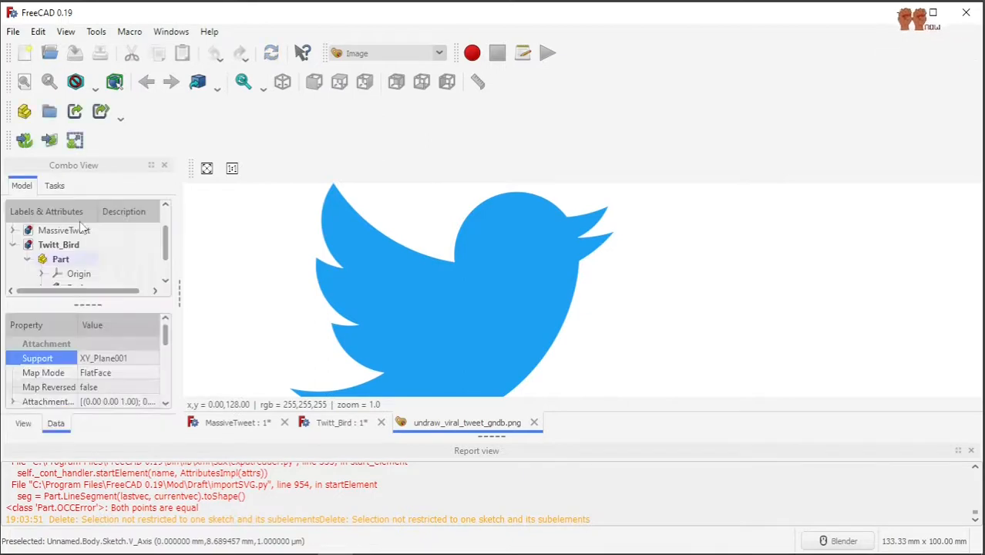
pyautogui.click(24, 141)
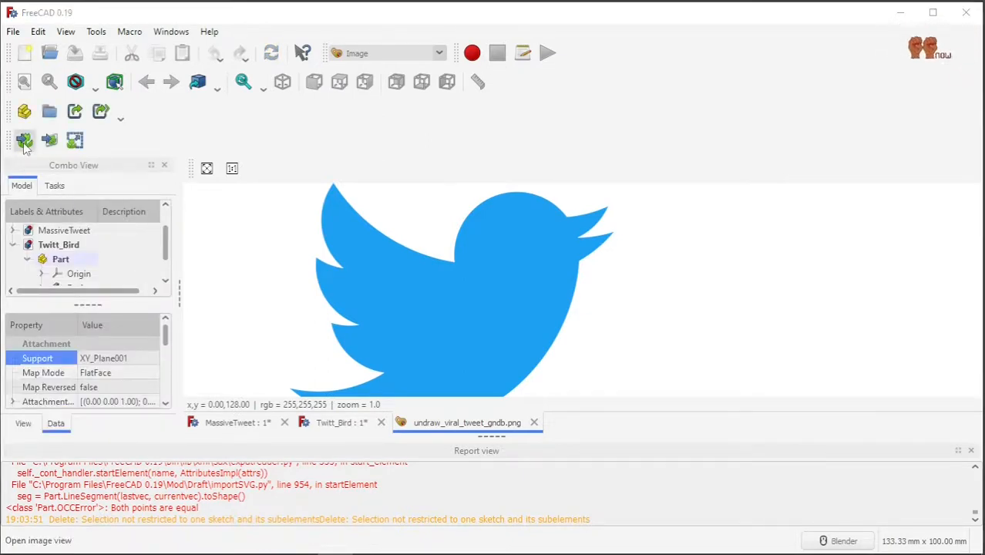
pyautogui.click(502, 306)
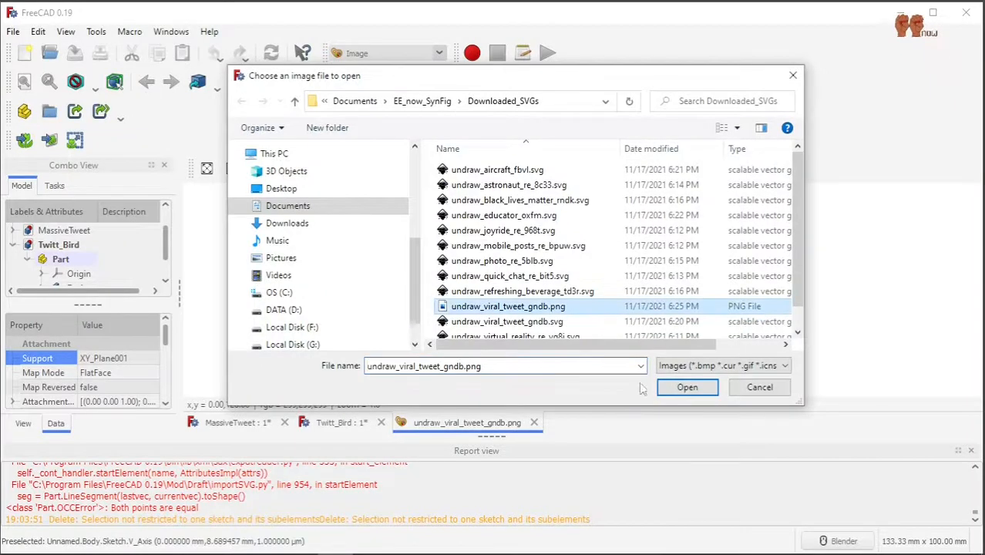
pyautogui.click(665, 391)
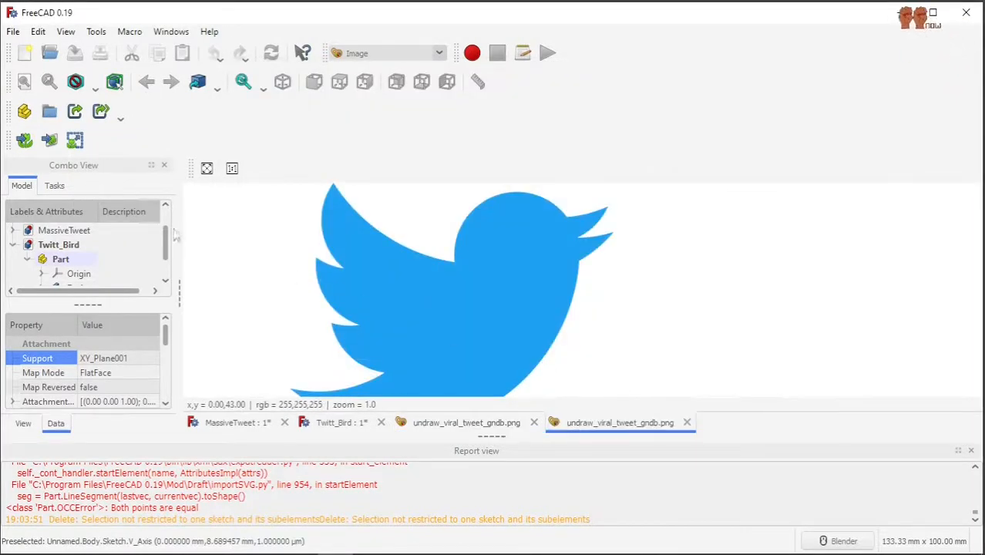
# Create a planar image in 3D space from undraw_viral_tweet_gndb.png on the XY-Plane.
pyautogui.click(49, 140)
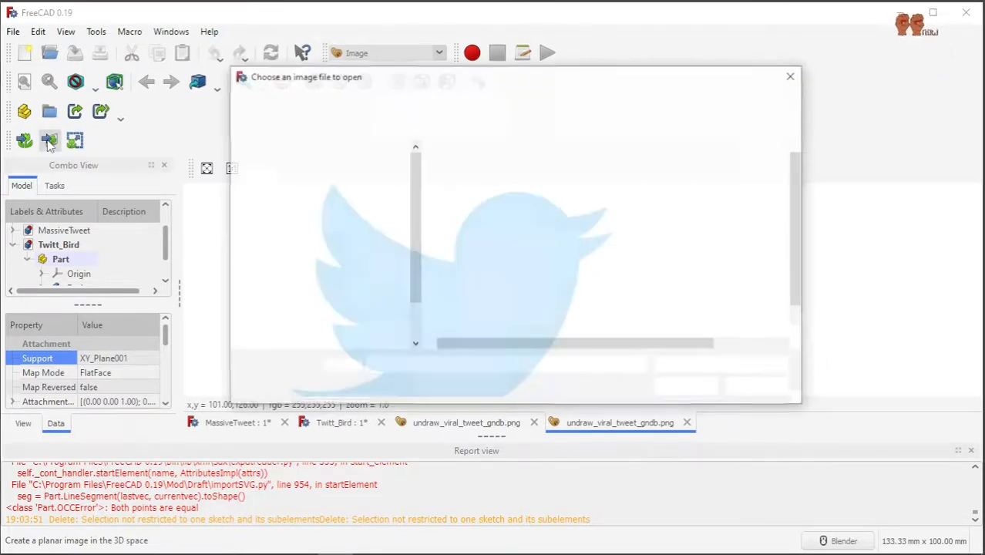
pyautogui.click(507, 306)
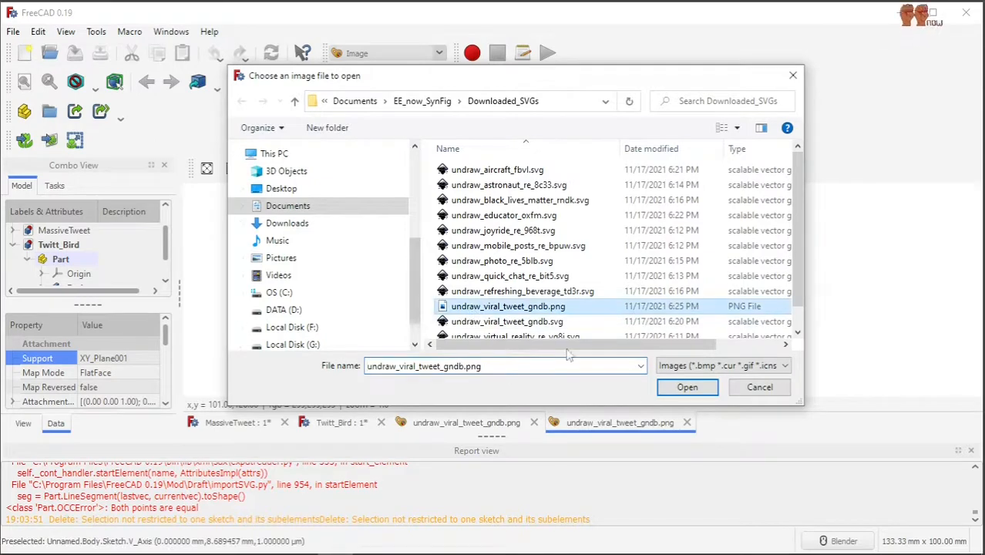
pyautogui.click(687, 388)
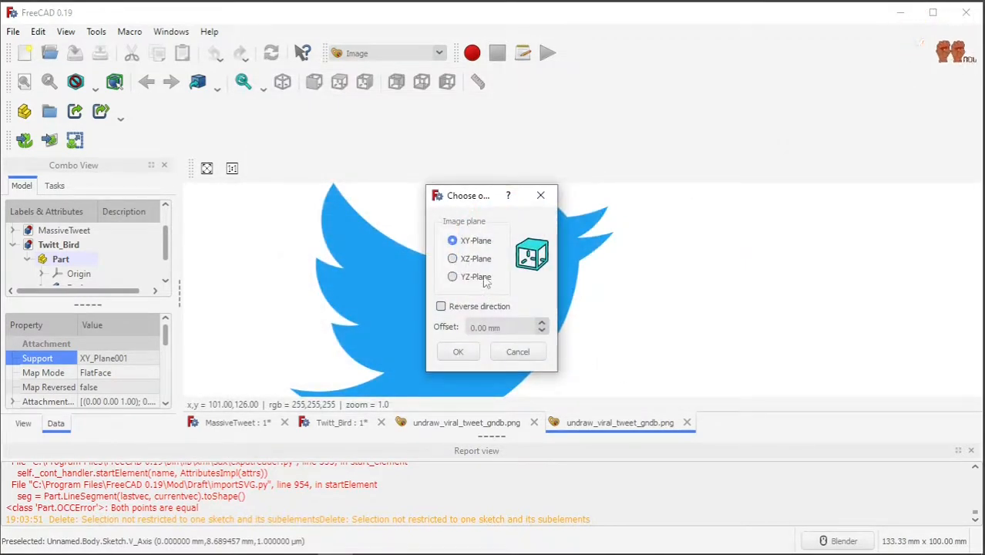
pyautogui.click(457, 351)
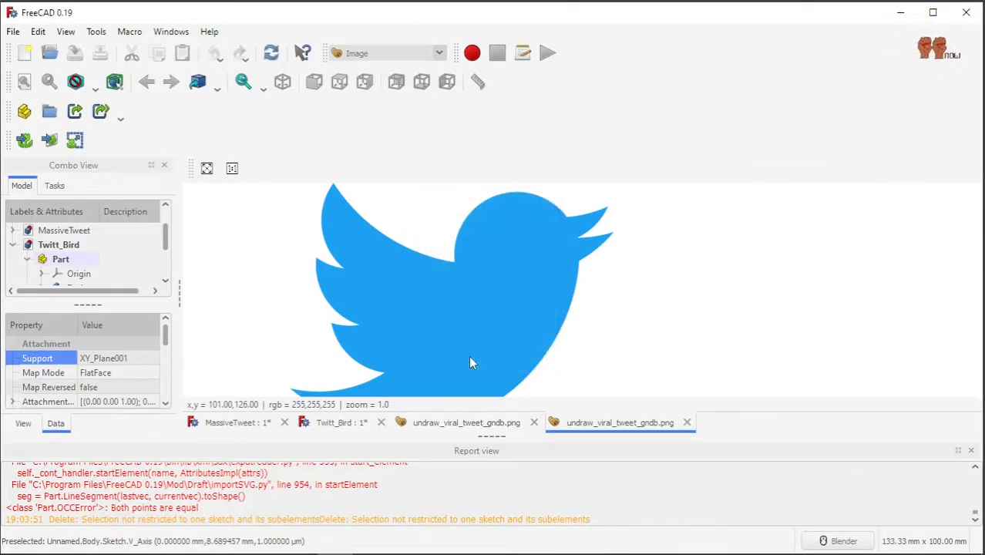
# Open the sketch inside the Twitt_Bird body for editing.
pyautogui.scroll(-1, 93, 278)
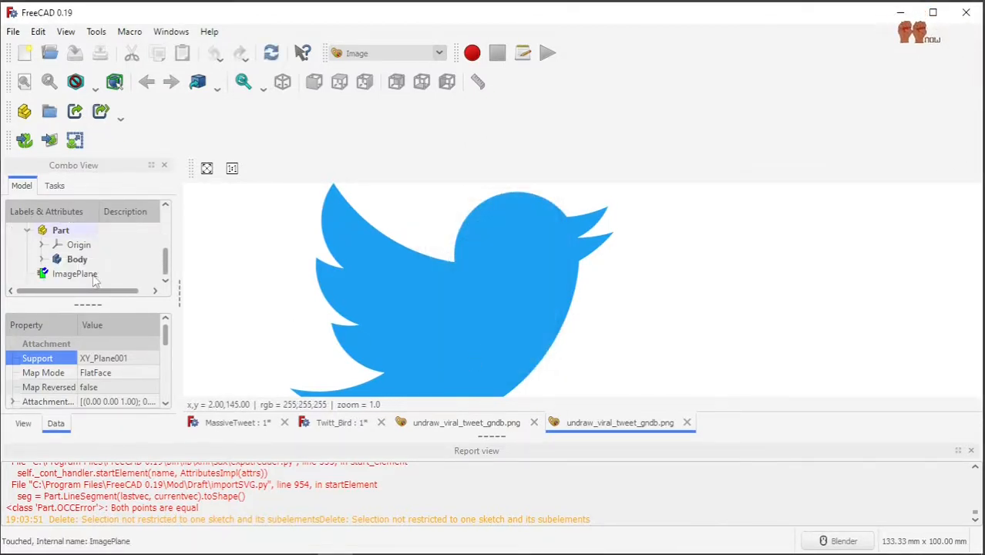
pyautogui.scroll(1, 92, 279)
pyautogui.scroll(-1, 92, 279)
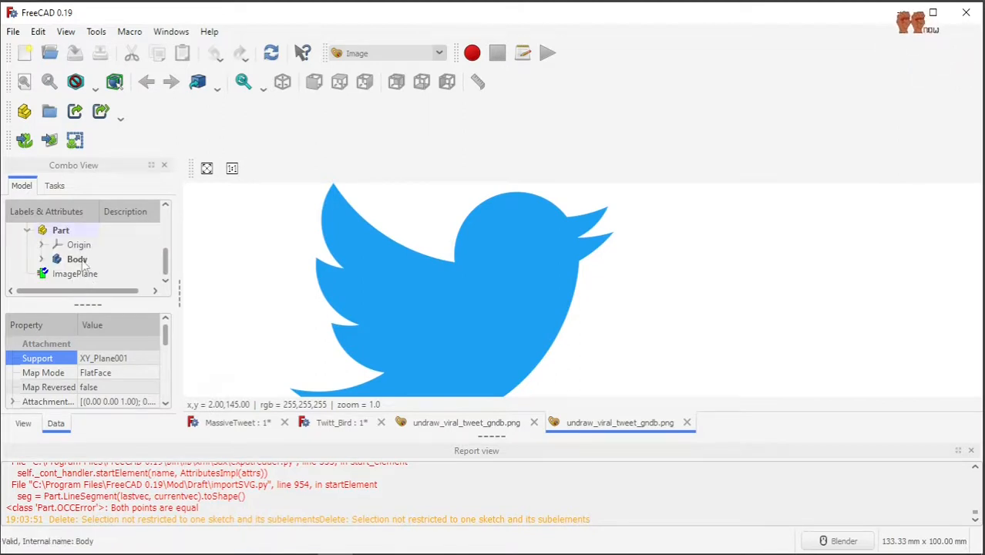
pyautogui.click(51, 261)
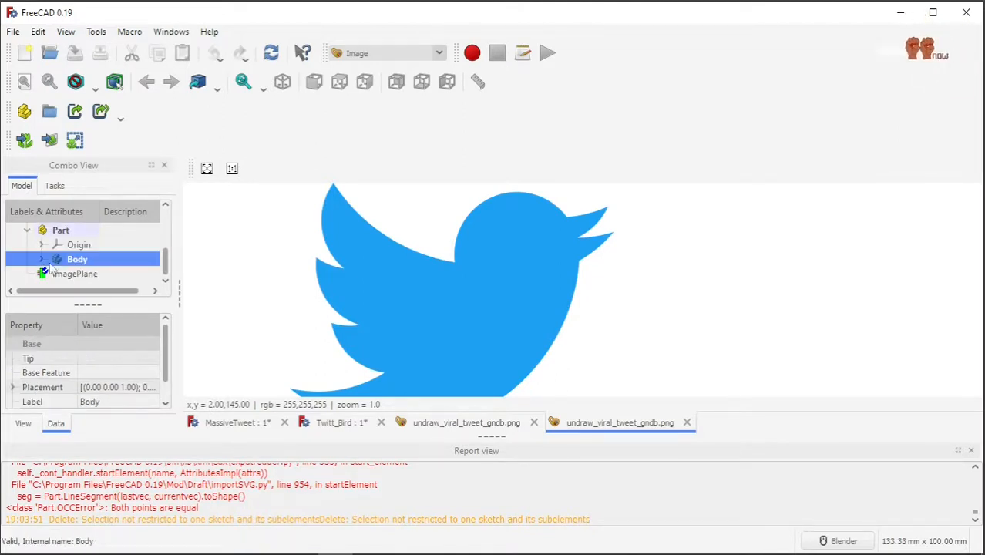
pyautogui.click(43, 260)
pyautogui.scroll(-1, 100, 278)
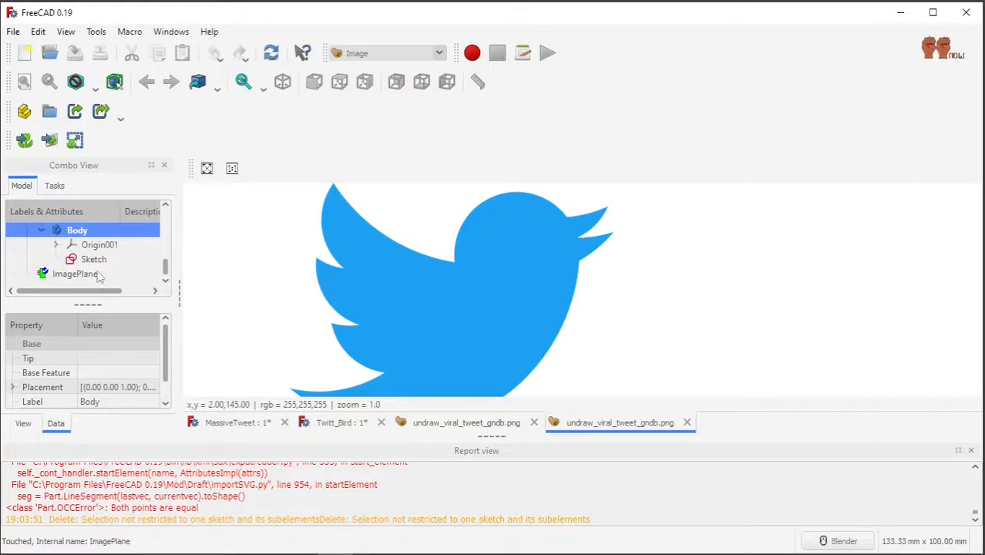
pyautogui.doubleClick(93, 261)
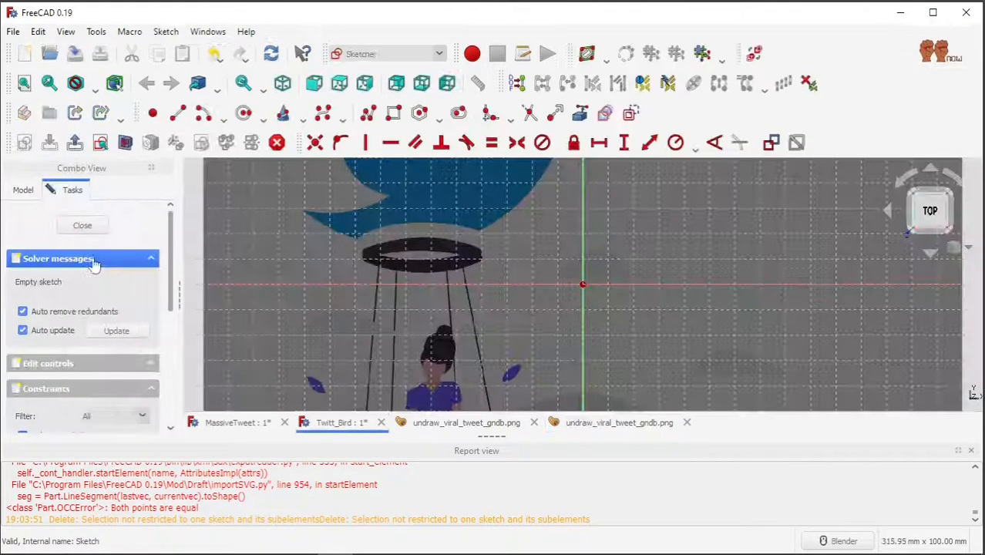
# Examine how the reference image lies behind the empty sketch, from the whole picture down to the blue bird.
pyautogui.scroll(-5, 525, 249)
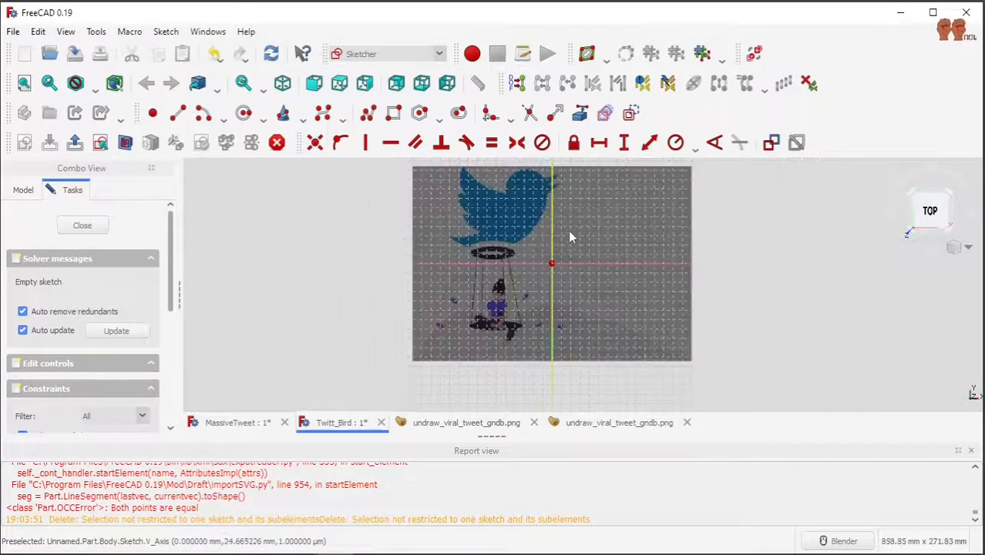
pyautogui.scroll(2, 568, 230)
pyautogui.scroll(-1, 550, 218)
pyautogui.scroll(2, 539, 208)
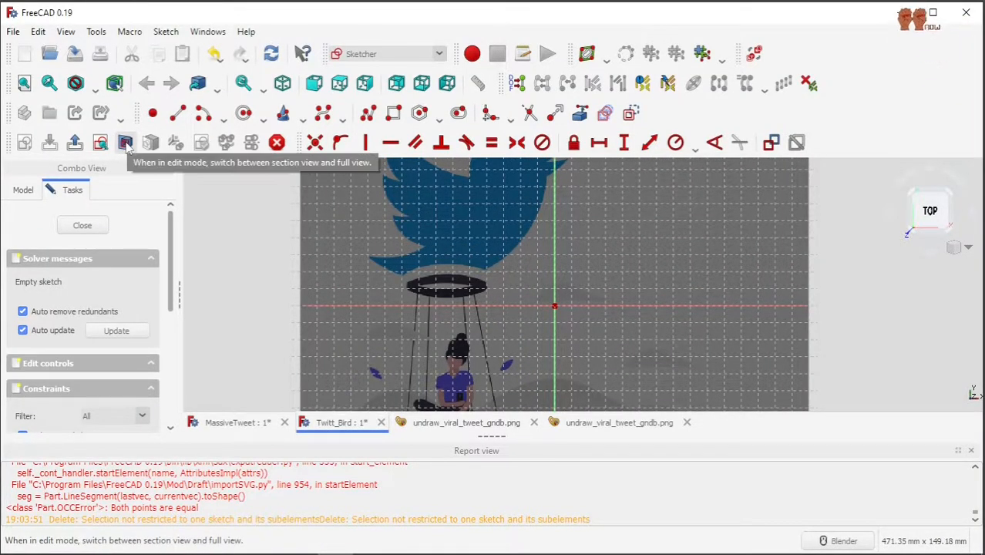
pyautogui.scroll(-3, 446, 236)
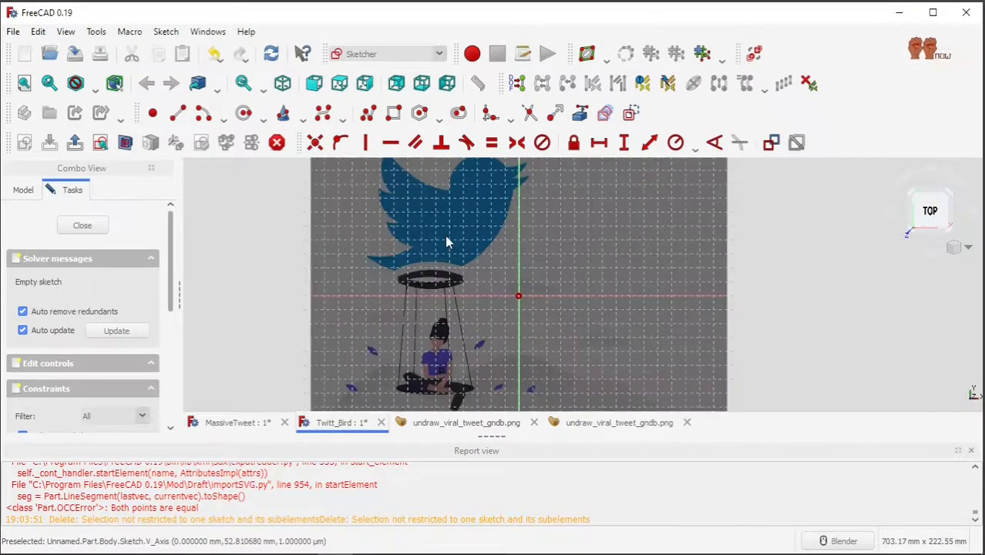
pyautogui.scroll(-2, 471, 197)
pyautogui.scroll(3, 481, 168)
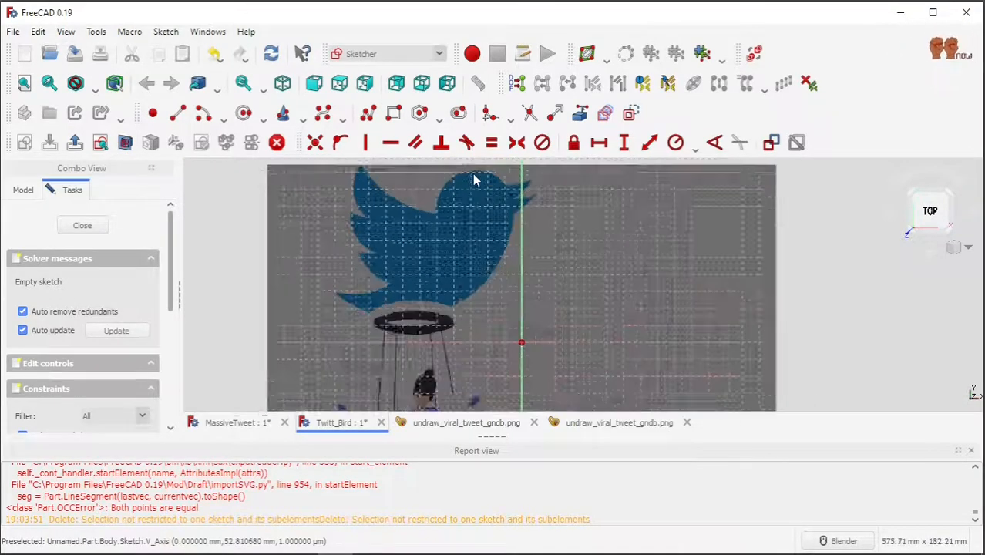
pyautogui.scroll(4, 473, 182)
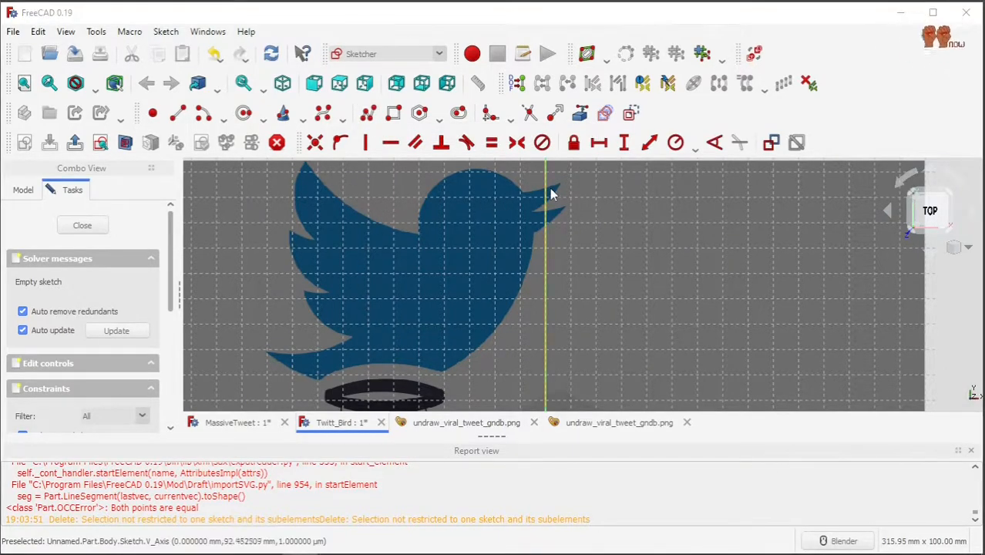
# Try to trace the bird's upper outline with a polyline, from the upper beak tip over the head and along the wing.
pyautogui.scroll(2, 552, 194)
pyautogui.click(368, 115)
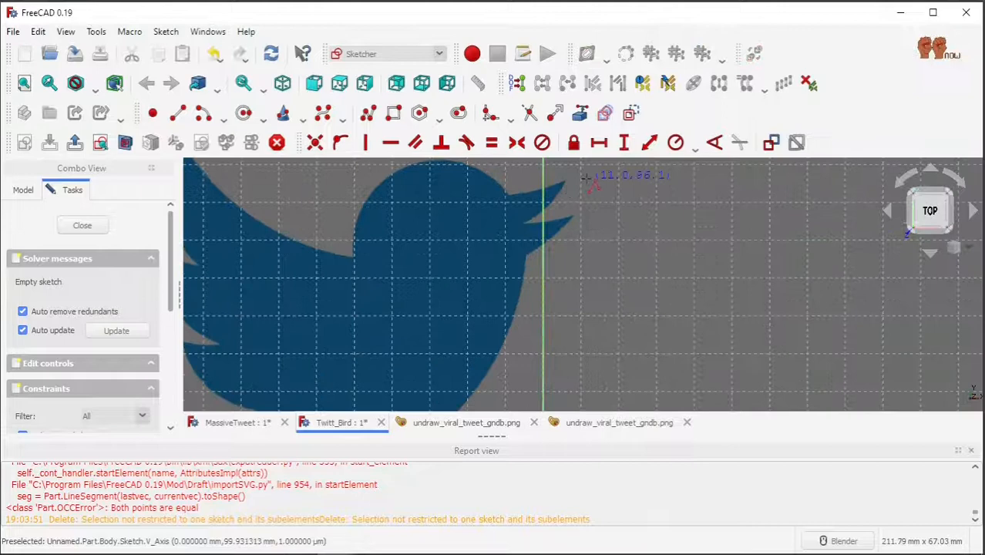
pyautogui.click(526, 193)
pyautogui.click(506, 194)
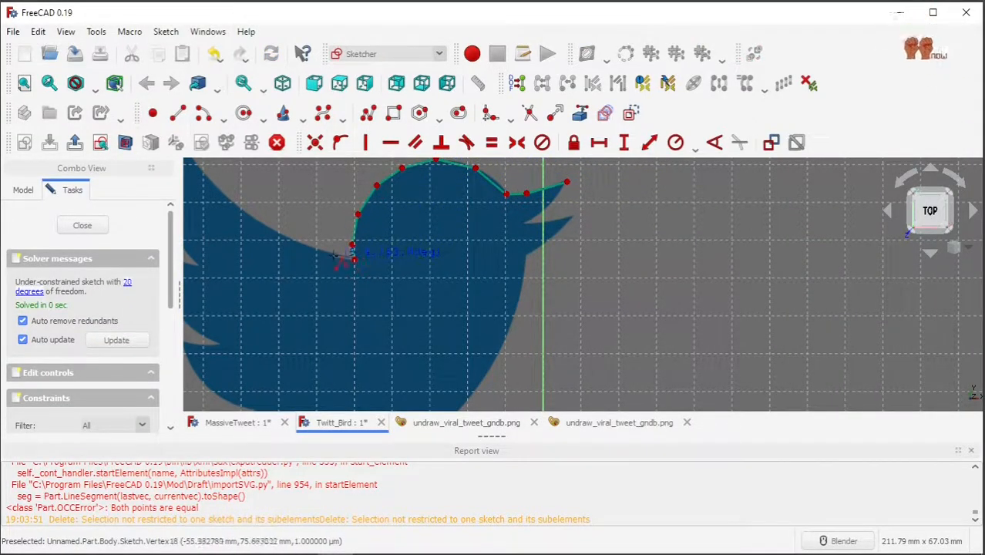
pyautogui.scroll(2, 343, 257)
pyautogui.click(324, 249)
pyautogui.click(202, 188)
pyautogui.scroll(-6, 202, 188)
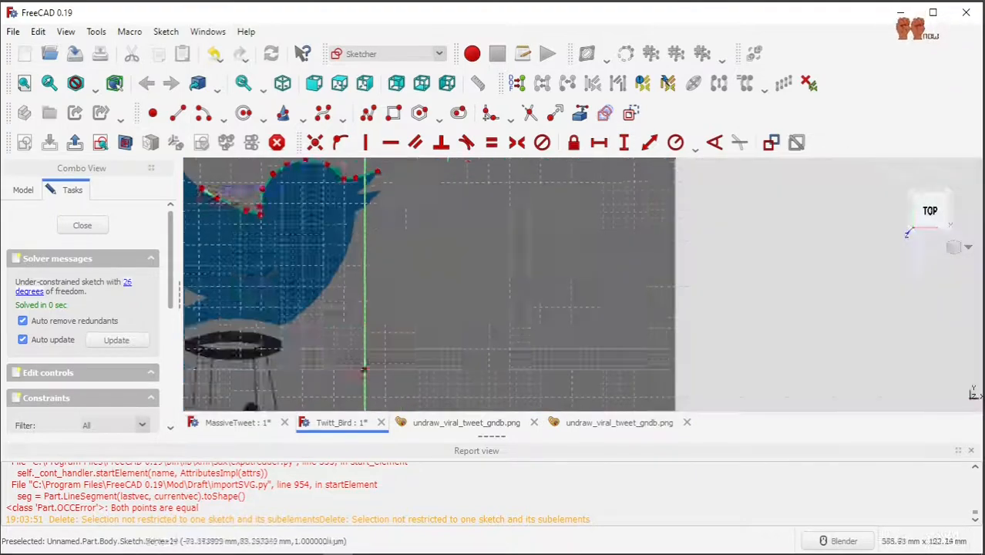
pyautogui.scroll(5, 207, 196)
pyautogui.scroll(-3, 210, 184)
pyautogui.moveTo(211, 186)
pyautogui.mouseDown(button='middle')
pyautogui.moveTo(253, 209)
pyautogui.moveTo(237, 199)
pyautogui.mouseUp(button='middle')
pyautogui.scroll(10, 196, 178)
pyautogui.click(189, 168)
pyautogui.scroll(-14, 190, 167)
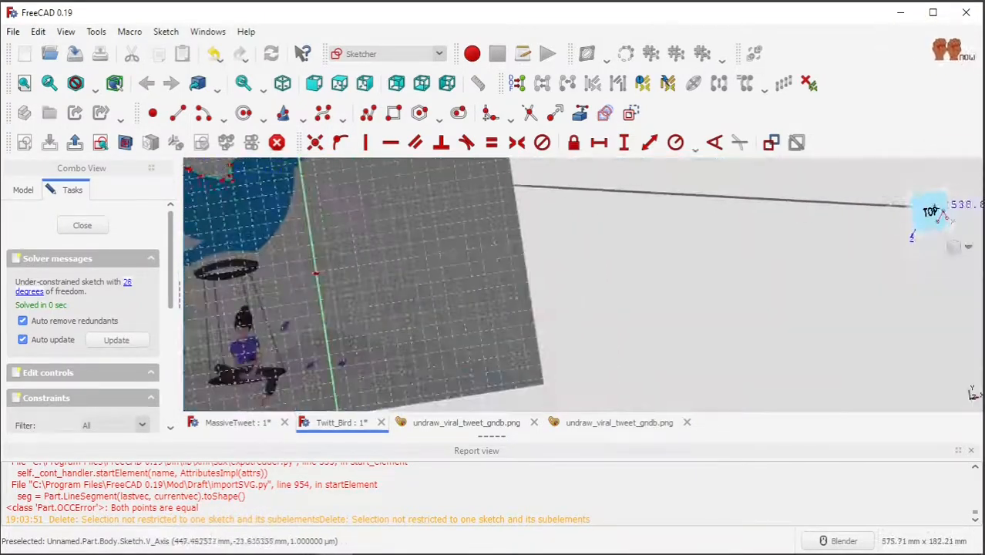
pyautogui.click(936, 215)
pyautogui.scroll(5, 237, 167)
pyautogui.scroll(-5, 236, 167)
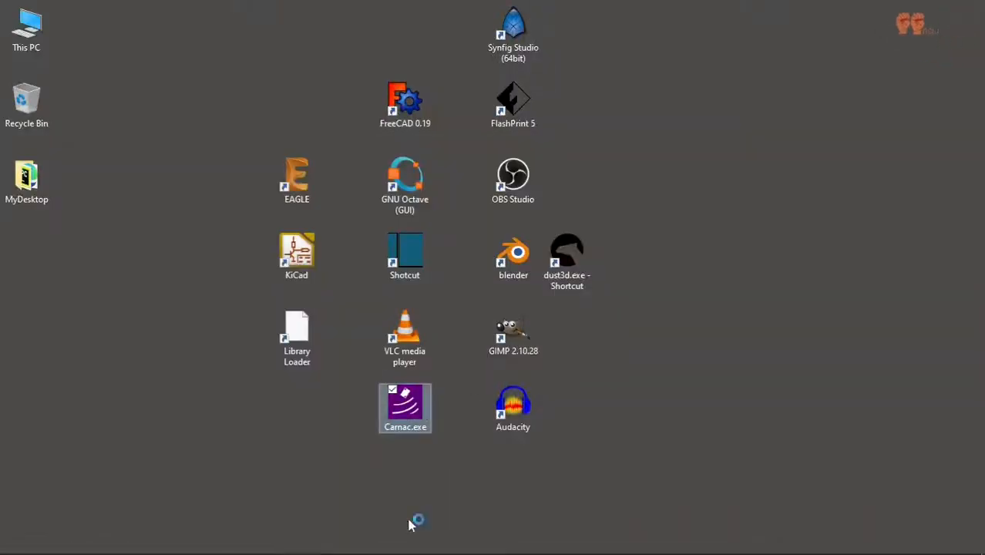
# Return to FreeCAD and delete the whole partial outline from the sketch.
pyautogui.click(333, 540)
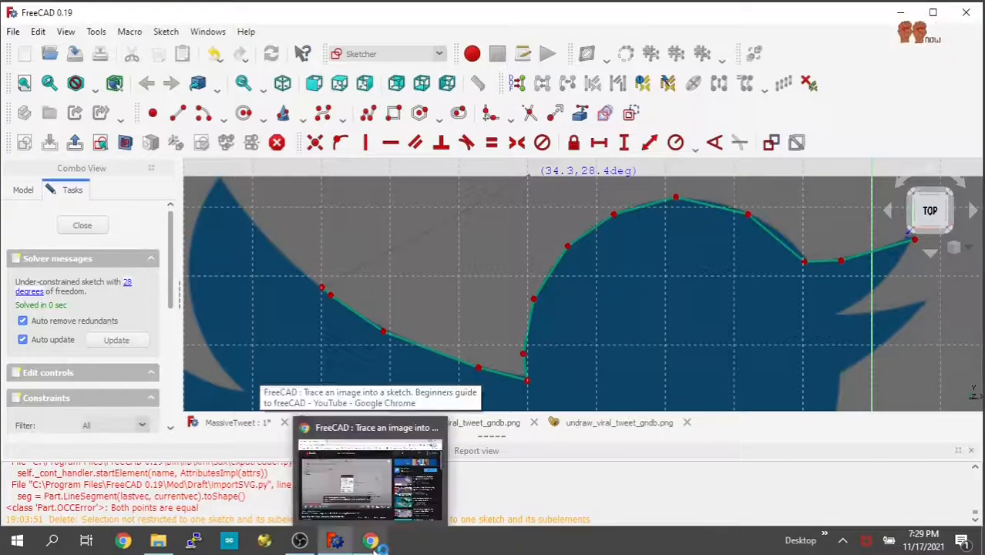
pyautogui.rightClick(372, 540)
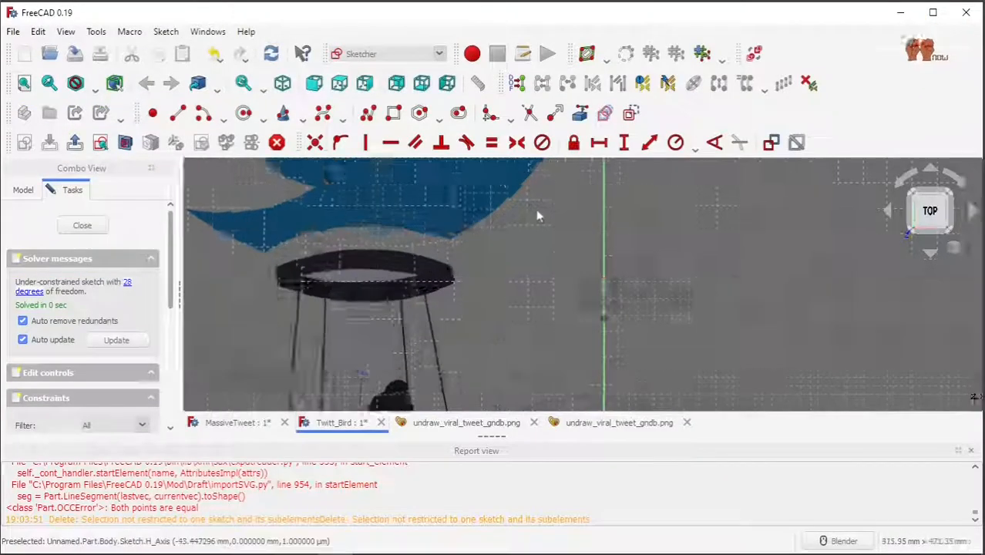
pyautogui.scroll(-5, 538, 216)
pyautogui.scroll(7, 528, 187)
pyautogui.scroll(-5, 530, 193)
pyautogui.moveTo(530, 202); pyautogui.dragTo(532, 223, button='middle')
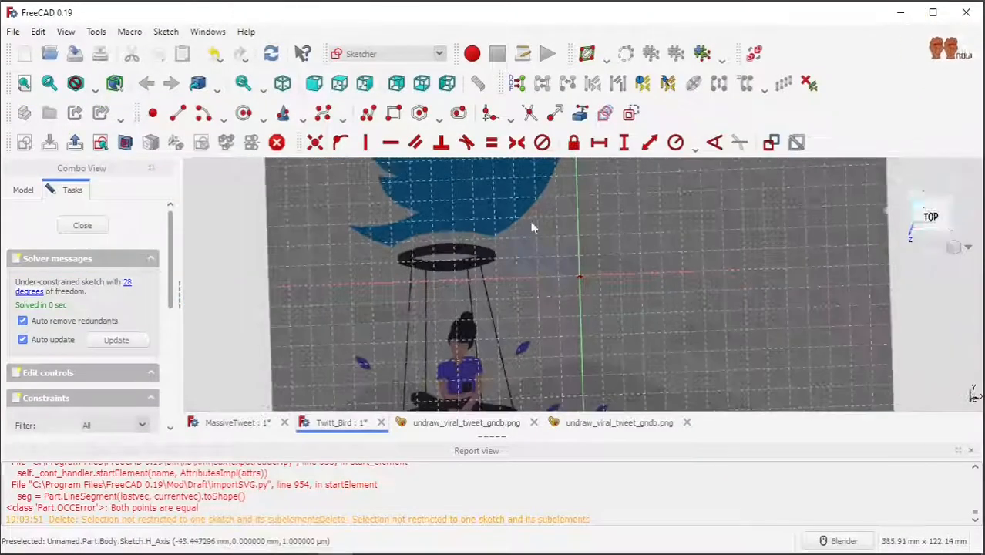
pyautogui.click(930, 214)
pyautogui.scroll(3, 576, 215)
pyautogui.scroll(-11, 576, 212)
pyautogui.scroll(3, 576, 189)
pyautogui.scroll(10, 574, 188)
pyautogui.scroll(-3, 378, 219)
pyautogui.moveTo(343, 173); pyautogui.dragTo(732, 313)
pyautogui.press('Delete')
# Start a polyline at the upper beak tip and trace over the bird's head down to the neck corner where the wing begins.
pyautogui.scroll(3, 370, 240)
pyautogui.click(368, 113)
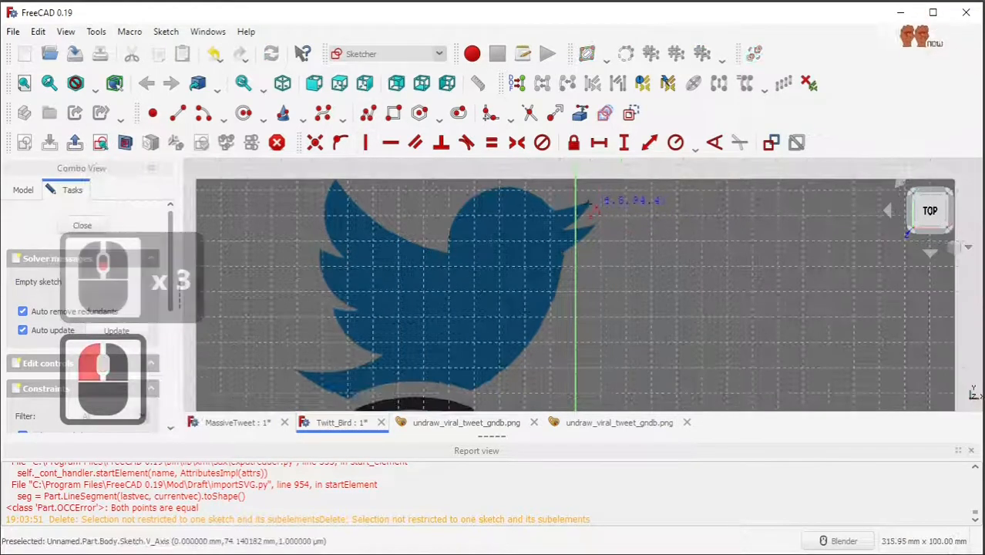
pyautogui.click(590, 205)
pyautogui.click(562, 209)
pyautogui.click(548, 212)
pyautogui.click(536, 197)
pyautogui.click(511, 188)
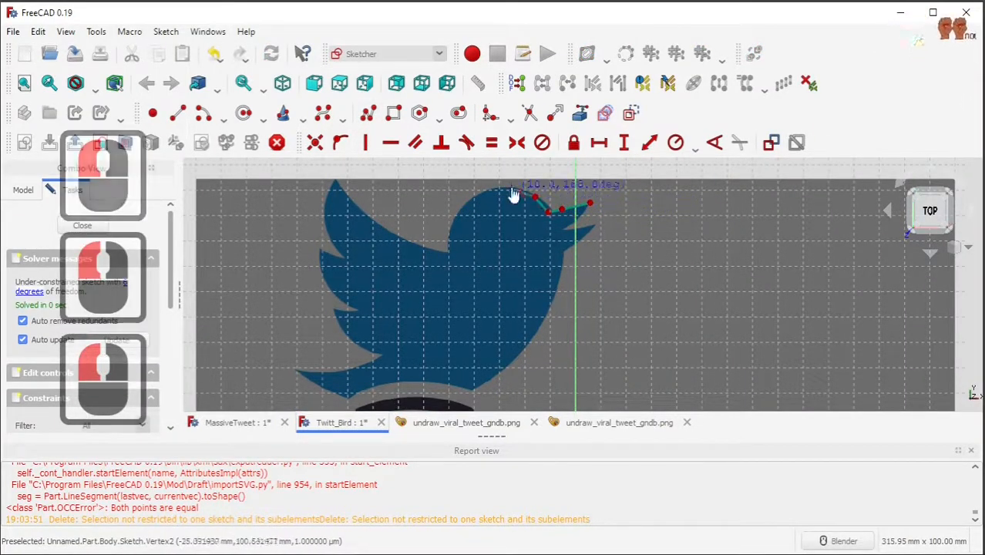
pyautogui.click(486, 192)
pyautogui.click(469, 201)
pyautogui.click(453, 221)
pyautogui.click(451, 253)
# Continue the polyline from the neck corner along the wing's upper edge to the wing tip.
pyautogui.click(409, 242)
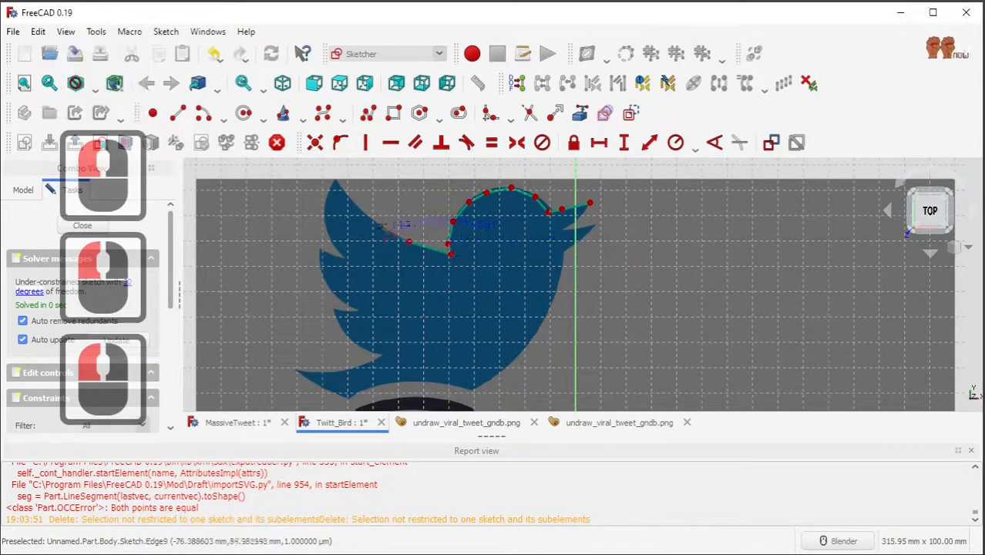
pyautogui.click(382, 224)
pyautogui.click(358, 207)
pyautogui.click(340, 188)
pyautogui.click(334, 178)
# Trace the wing's jagged feather edge with the polyline, from the wing tip down to the notch above the tail.
pyautogui.click(325, 199)
pyautogui.click(324, 221)
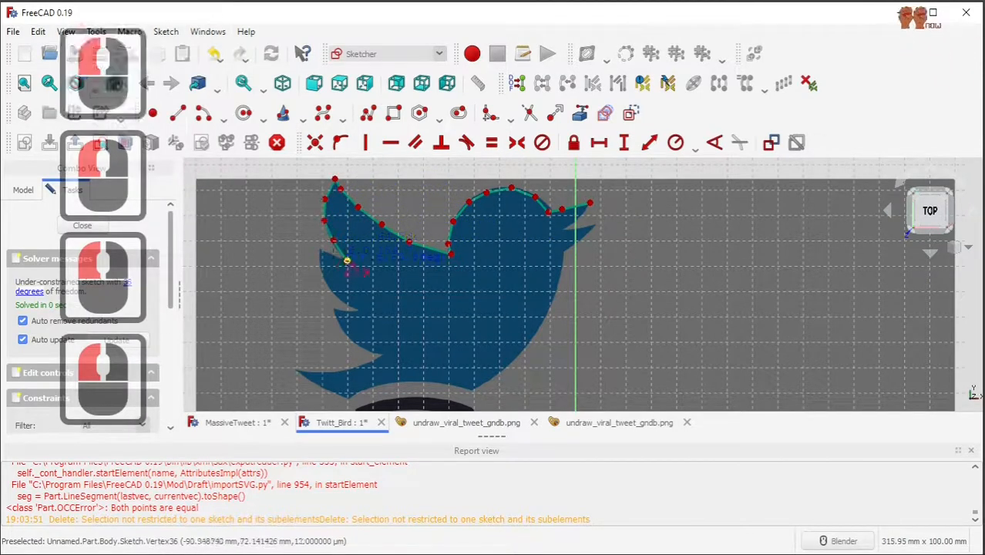
pyautogui.click(334, 310)
pyautogui.click(343, 330)
pyautogui.click(361, 348)
pyautogui.click(383, 354)
# Continue the polyline around the tail, from the notch out to its pointed tip and back to its lowest corner.
pyautogui.click(359, 367)
pyautogui.click(335, 372)
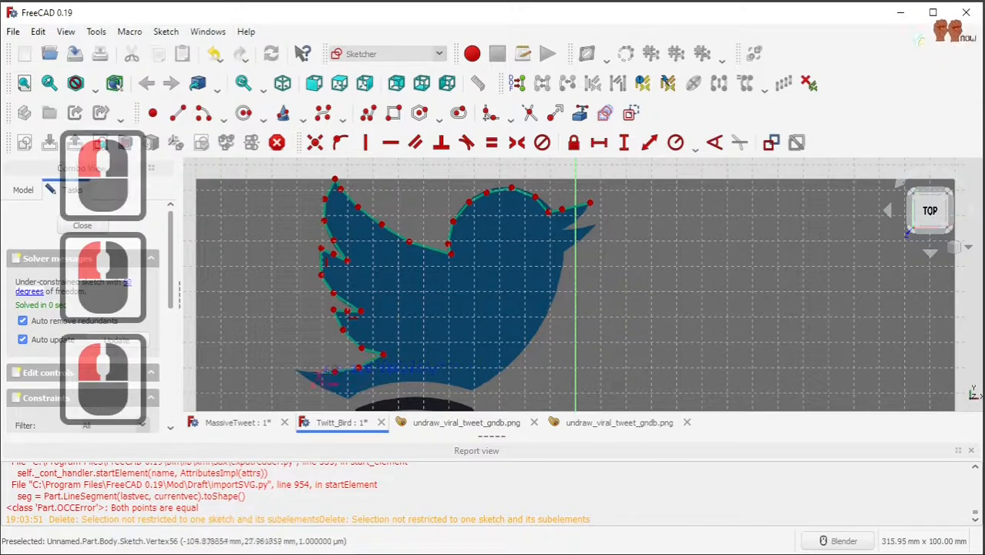
pyautogui.click(319, 373)
pyautogui.click(297, 373)
pyautogui.click(322, 389)
pyautogui.click(346, 402)
# Trace the bird's curved underside above the black ring to the lower corner of the belly.
pyautogui.click(362, 391)
pyautogui.click(380, 383)
pyautogui.click(402, 380)
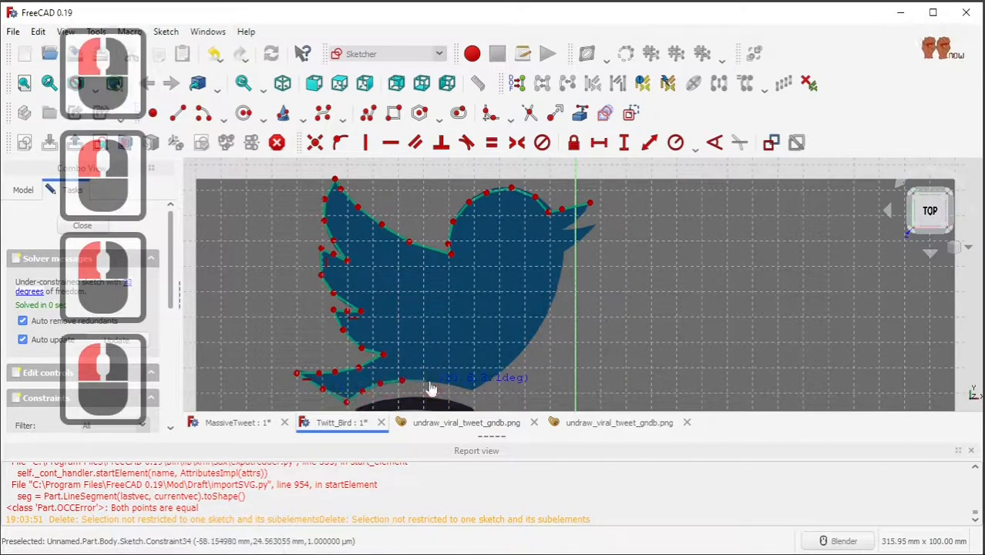
pyautogui.click(430, 381)
pyautogui.click(450, 382)
pyautogui.click(475, 391)
# Trace the breast and both beak points, closing the polyline at its starting point on the upper beak tip.
pyautogui.click(534, 338)
pyautogui.click(551, 309)
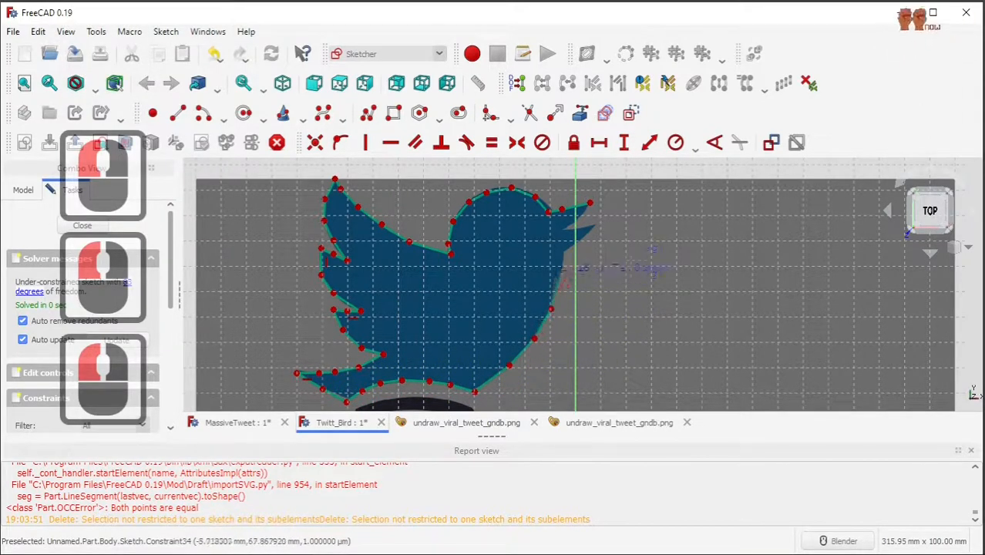
pyautogui.scroll(5, 599, 224)
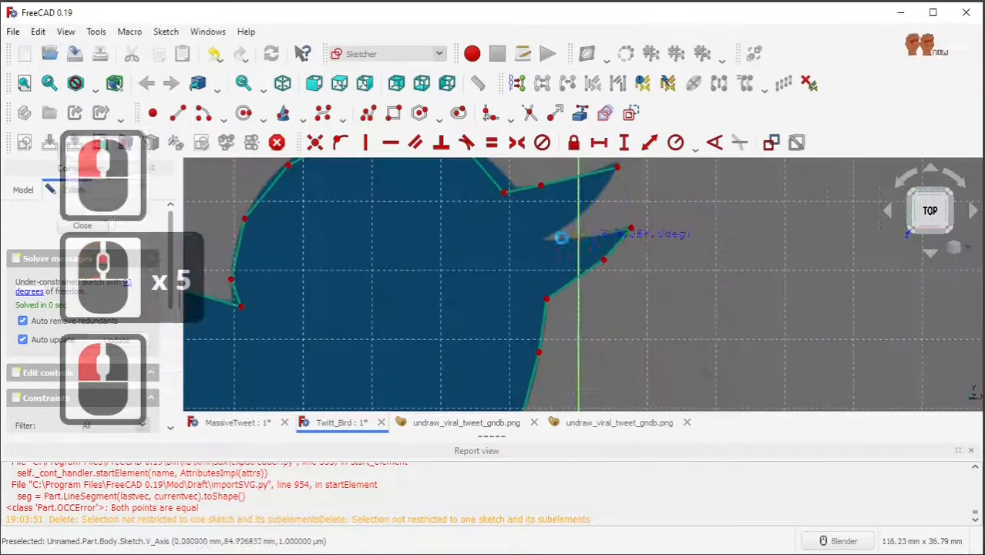
pyautogui.click(595, 198)
pyautogui.click(618, 167)
pyautogui.press('Escape')
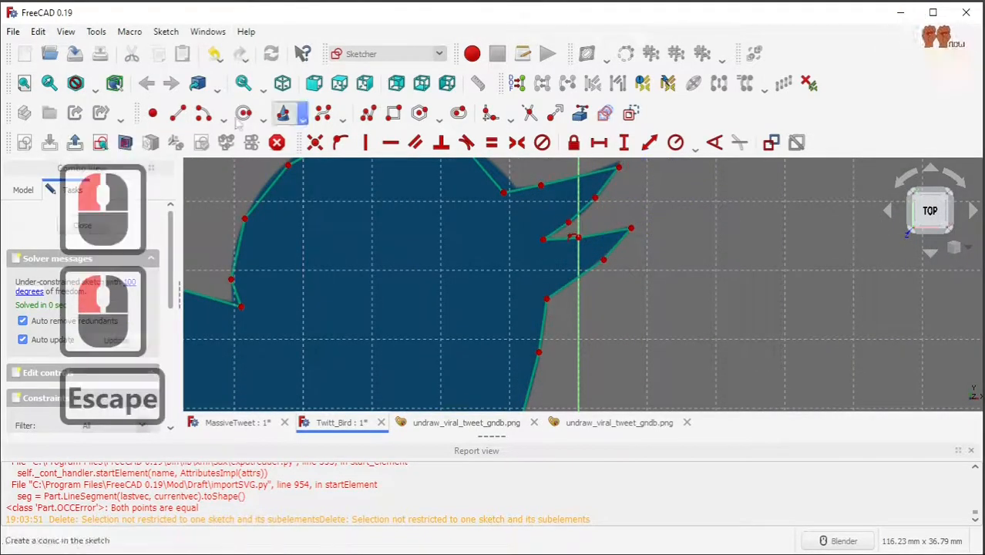
# Close the finished bird sketch and switch to the Part Design workbench.
pyautogui.click(82, 226)
pyautogui.click(425, 53)
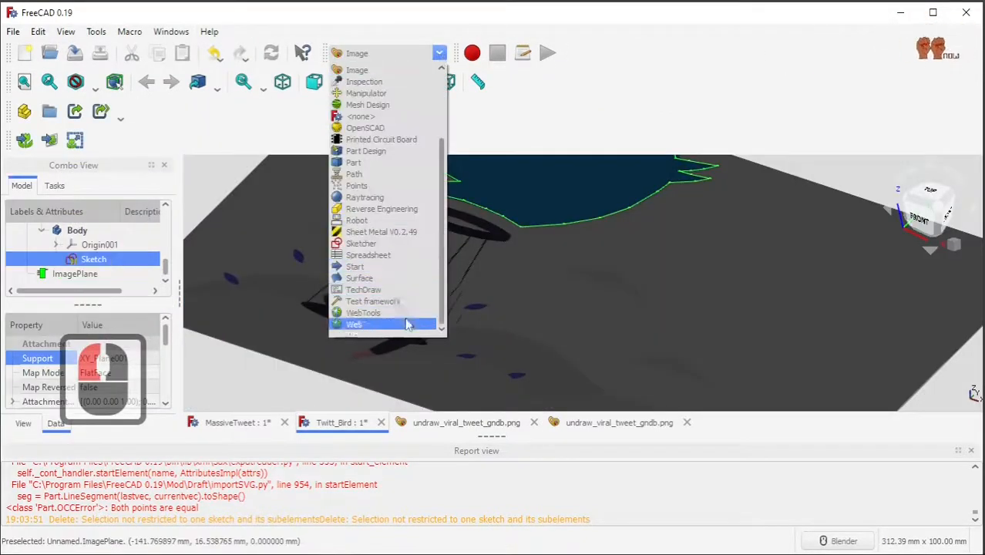
pyautogui.click(418, 322)
# Pad the bird sketch to a length of 30 mm.
pyautogui.click(46, 225)
pyautogui.write('30')
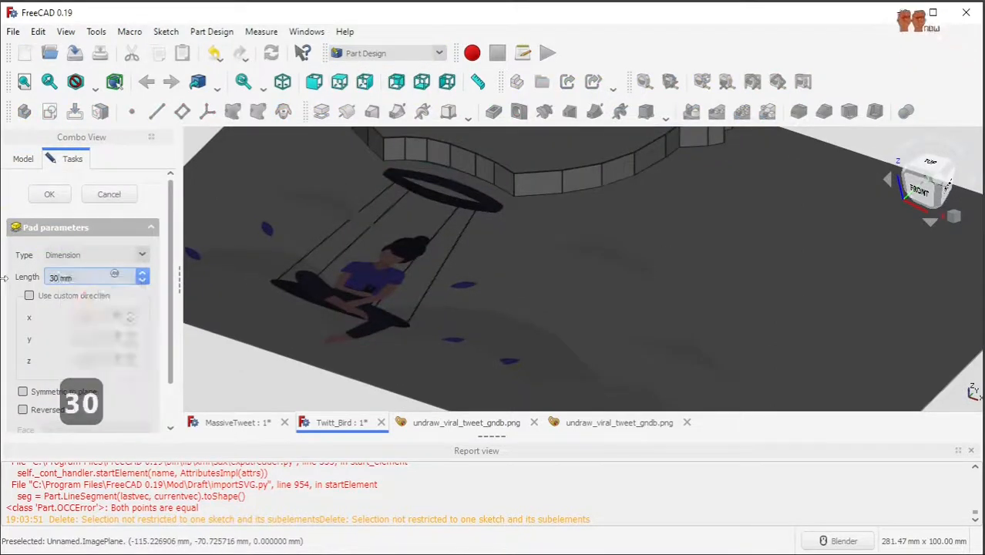
pyautogui.press('Return')
pyautogui.keyDown('ctrl'); pyautogui.scroll(-4, 544, 238); pyautogui.keyUp('ctrl')
pyautogui.moveTo(543, 237); pyautogui.dragTo(550, 240, button='middle')
pyautogui.scroll(3, 575, 201)
pyautogui.scroll(-3, 575, 201)
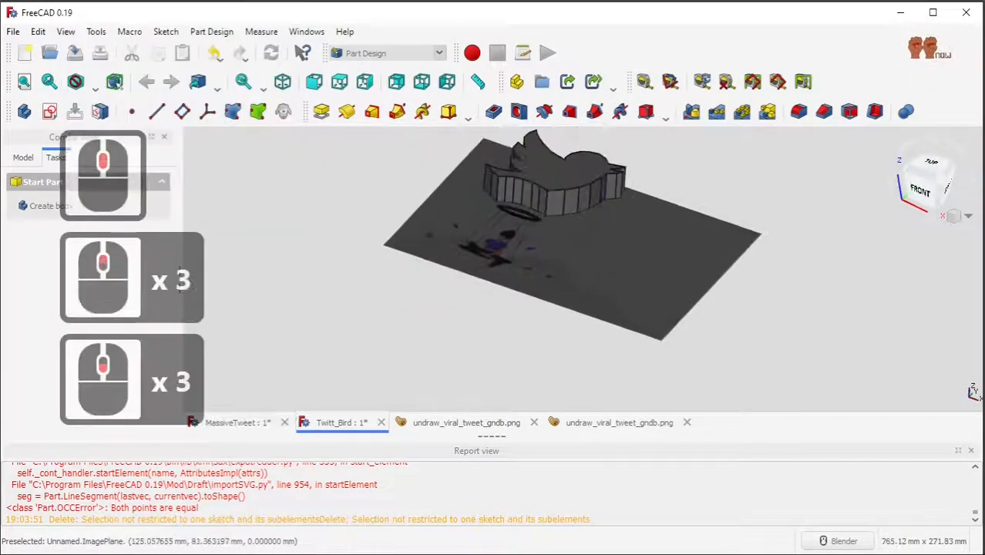